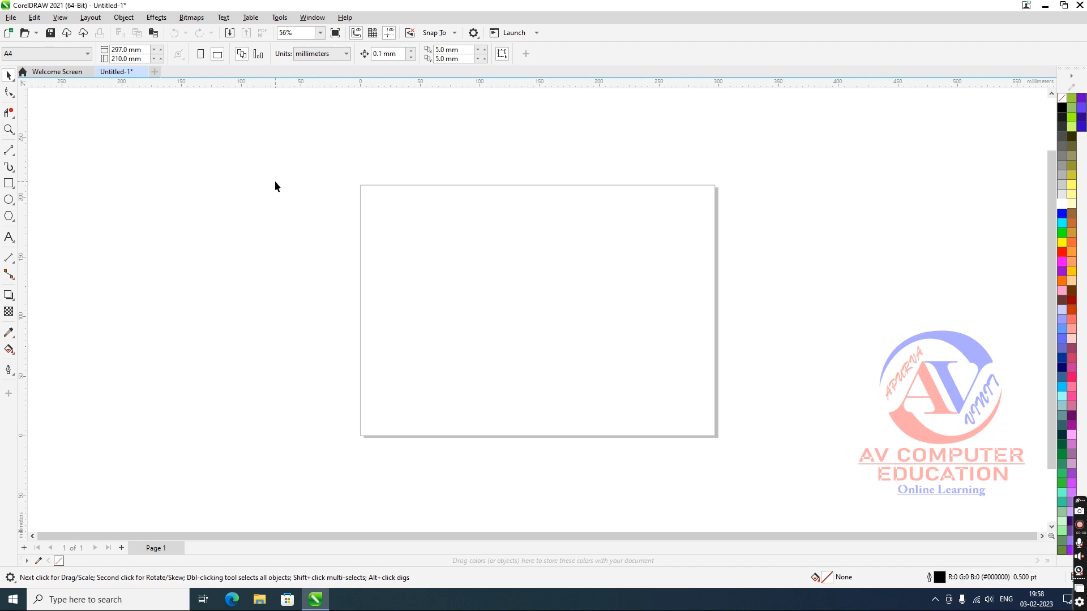
Draw a rectangle on the left half of the page and set its width and height to 50 mm.
left_click(8, 183)
left_click_drag(374, 238, 519, 361)
left_click(141, 49)
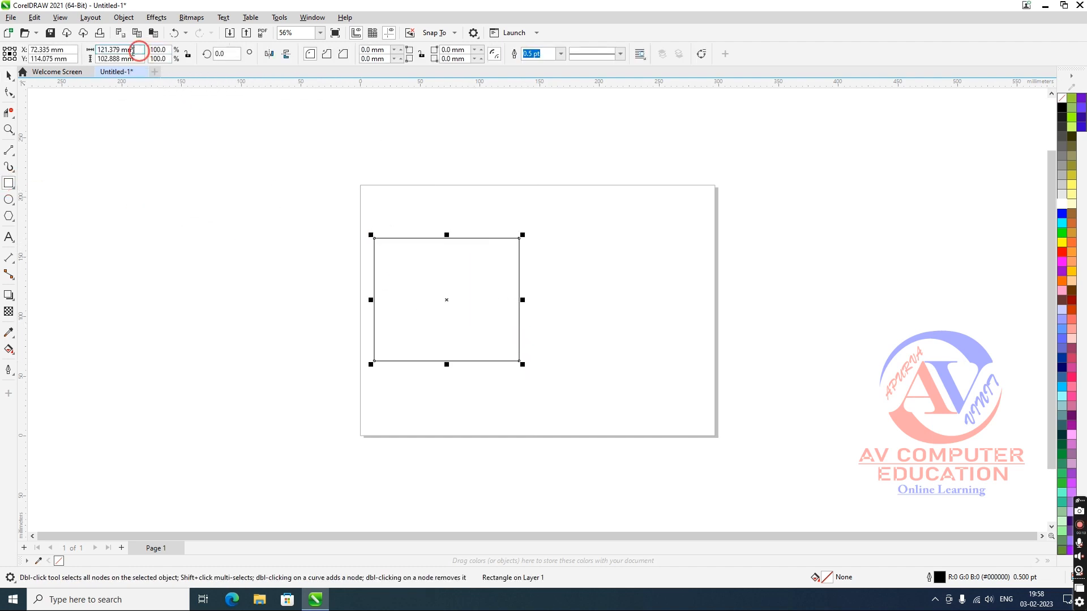
type("50")
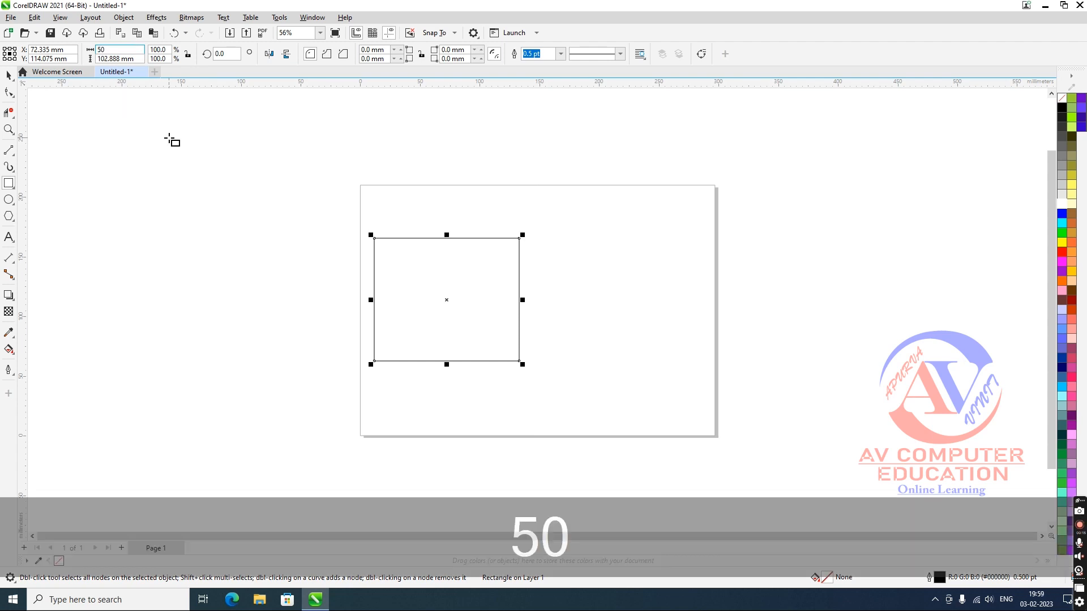
key("Return")
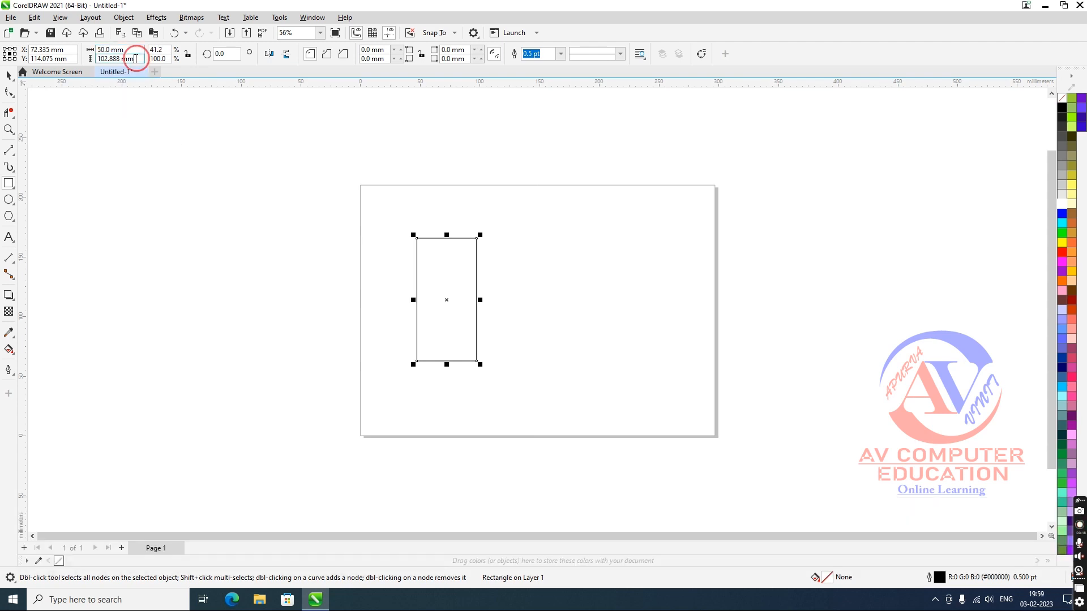
left_click(136, 58)
type("5")
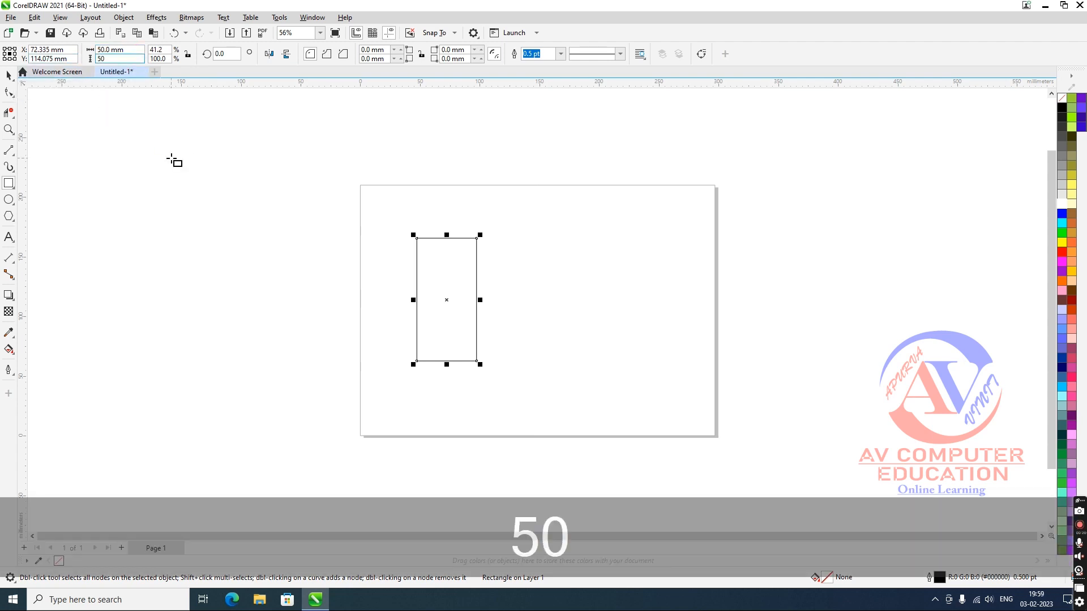
type("0")
key("Return")
Rotate the square by 45 degrees so it forms a diamond.
left_click(234, 53)
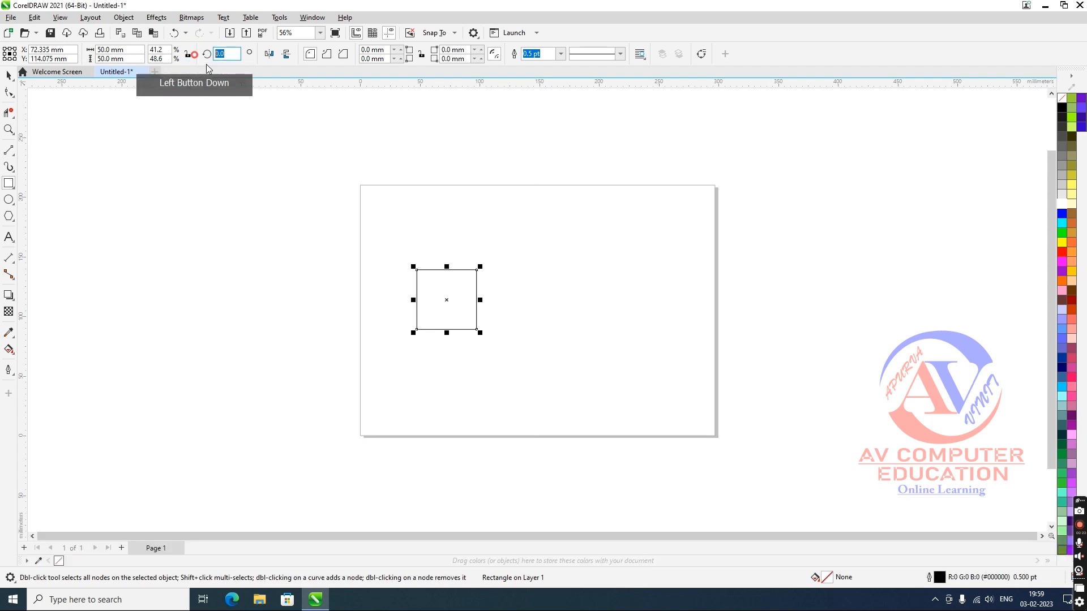
type("45")
key("Return")
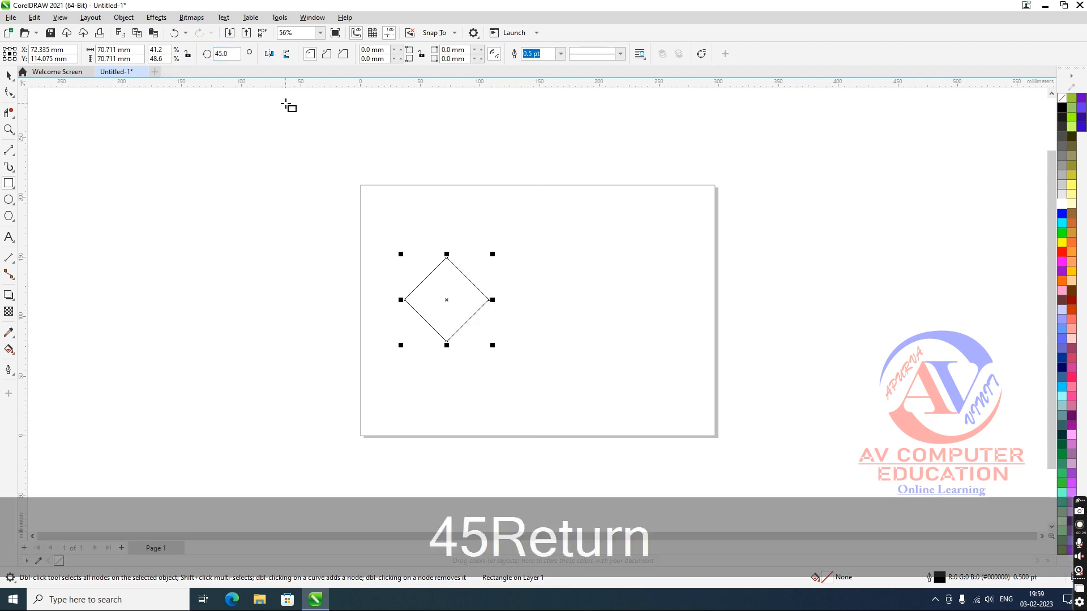
Duplicate the diamond, move the copy to its right, and set the copy's width and height to 140 mm.
left_click(8, 76)
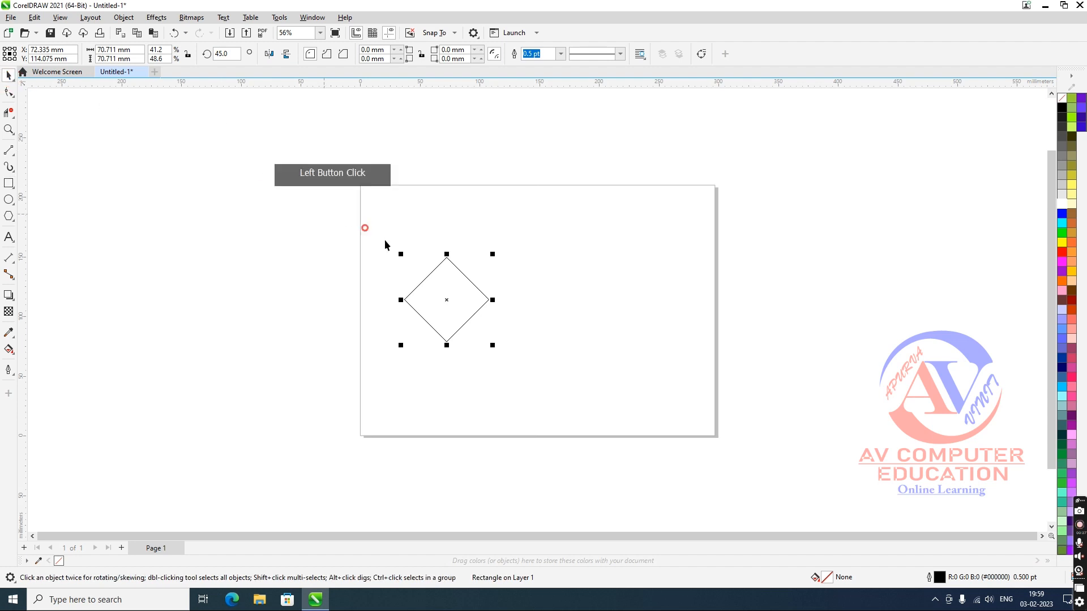
key("ctrl+d")
left_click_drag(468, 295, 568, 288)
left_click(104, 49)
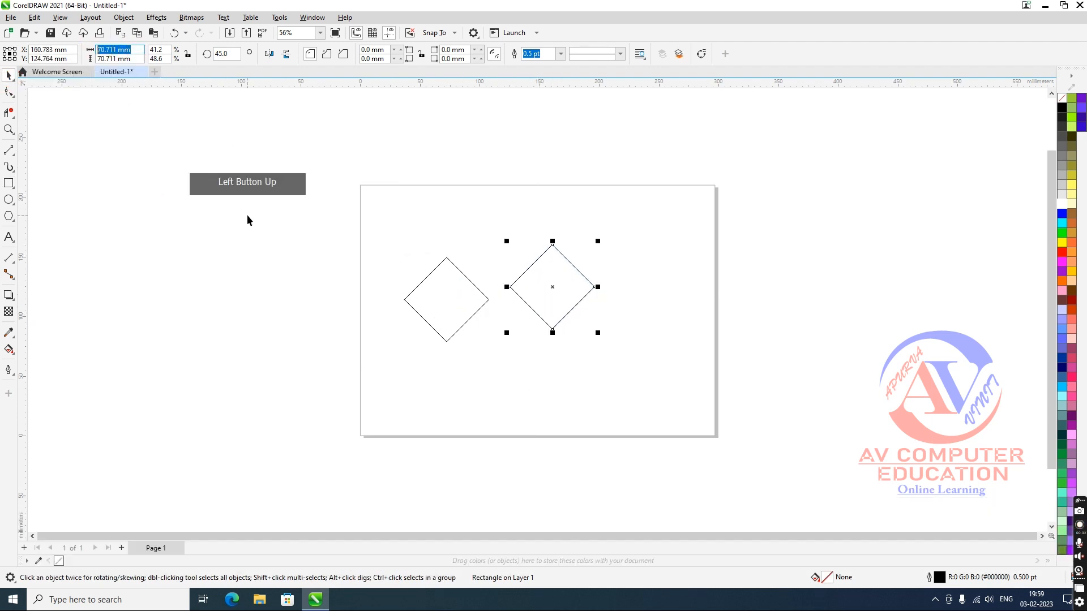
type("140")
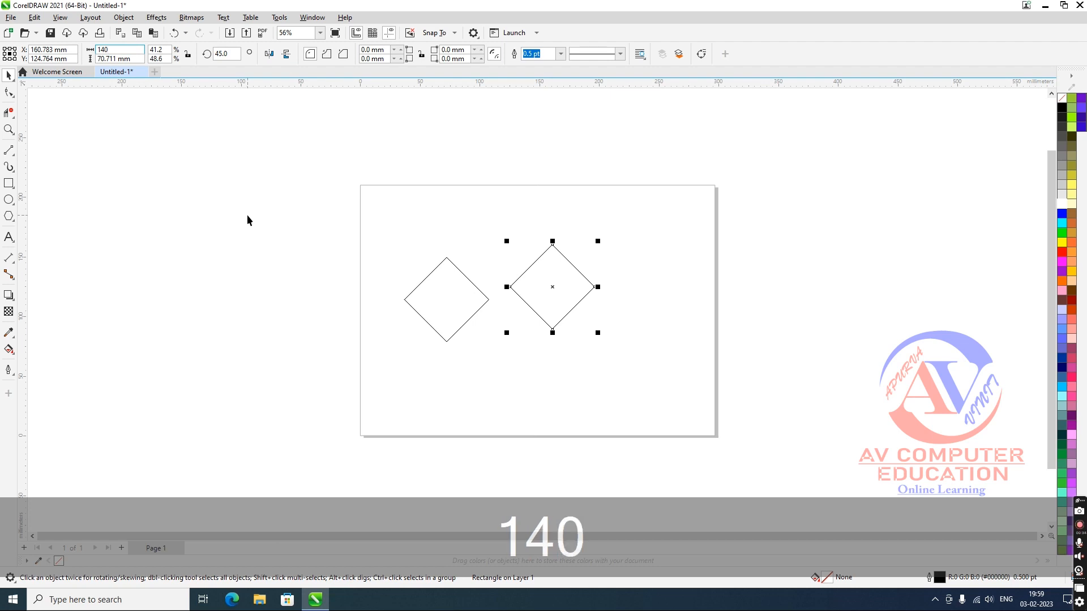
left_click(107, 58)
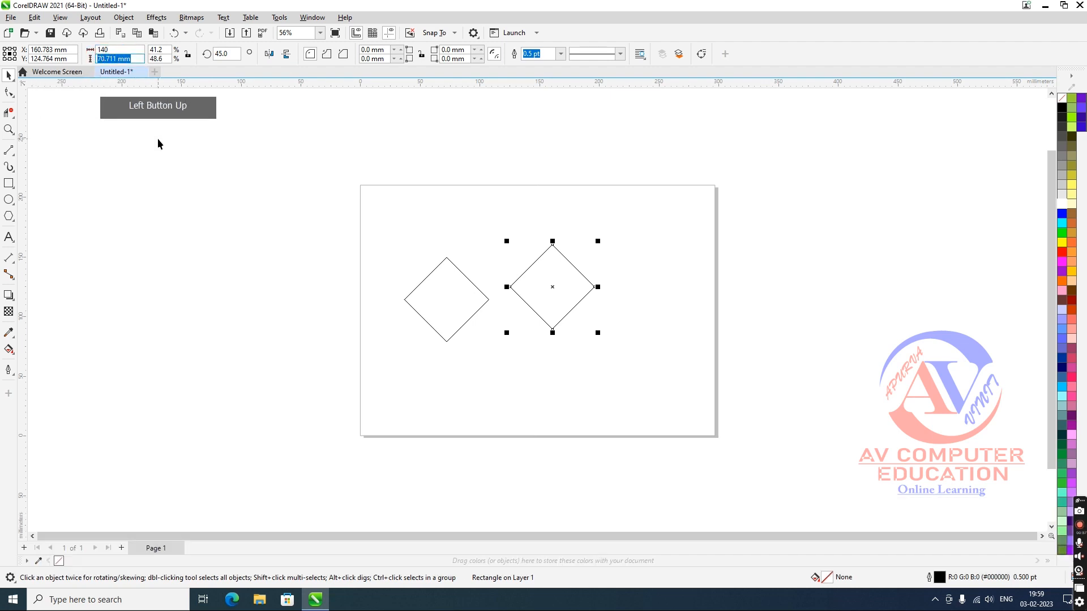
type("140")
key("Return")
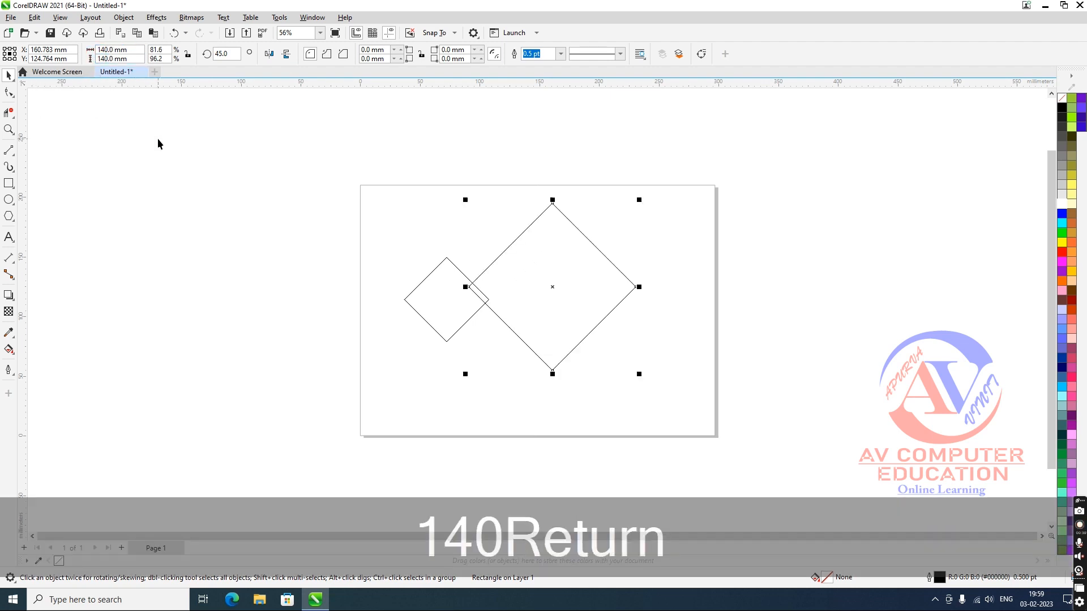
Copy and paste the large diamond and move the second one to the right edge of the page.
left_click(36, 18)
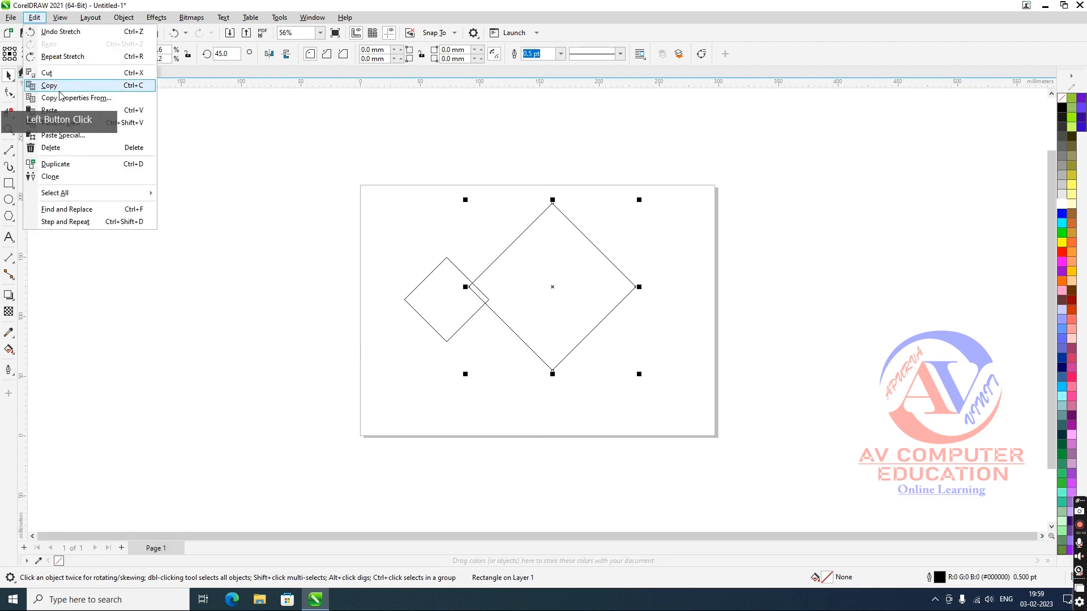
left_click(49, 86)
left_click(35, 18)
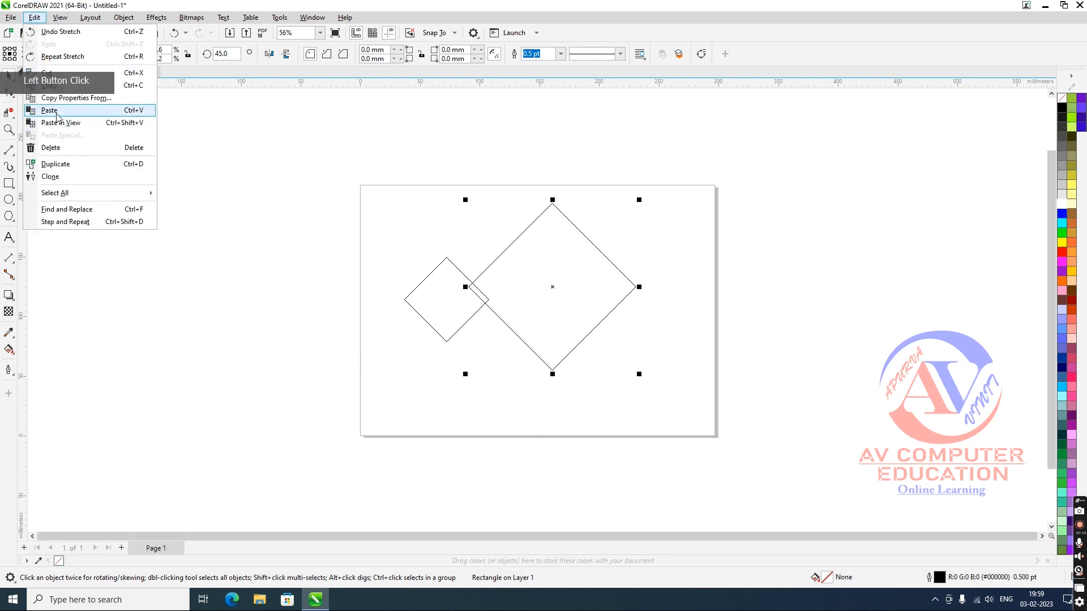
left_click(50, 110)
left_click_drag(573, 314, 714, 309)
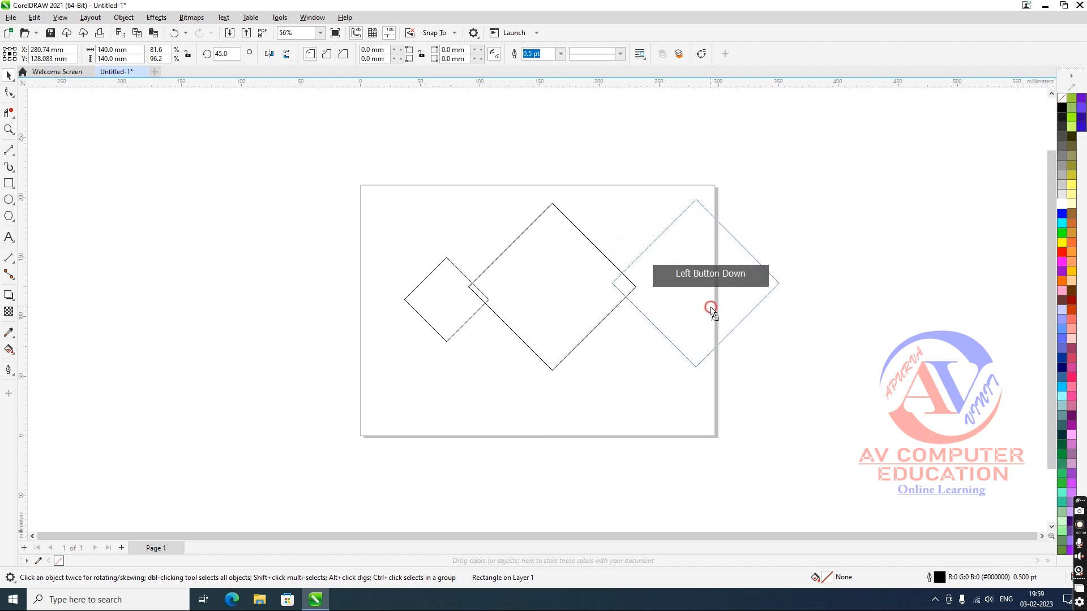
Snap the bottom corners of the two large diamonds to the right and left corners of the small diamond.
left_click_drag(544, 298, 545, 212)
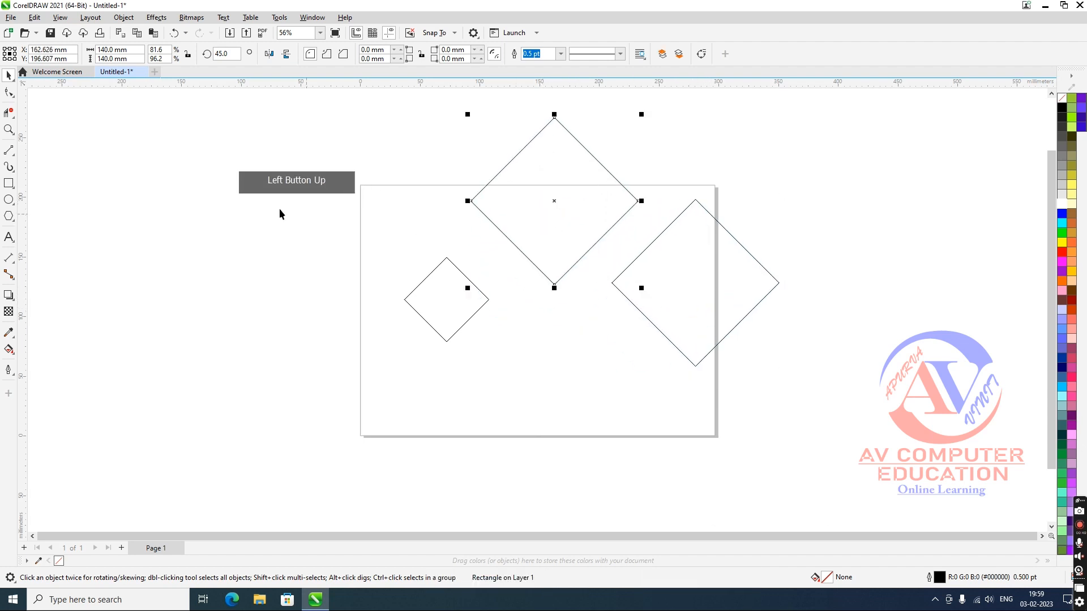
left_click_drag(554, 283, 488, 301)
left_click(667, 300)
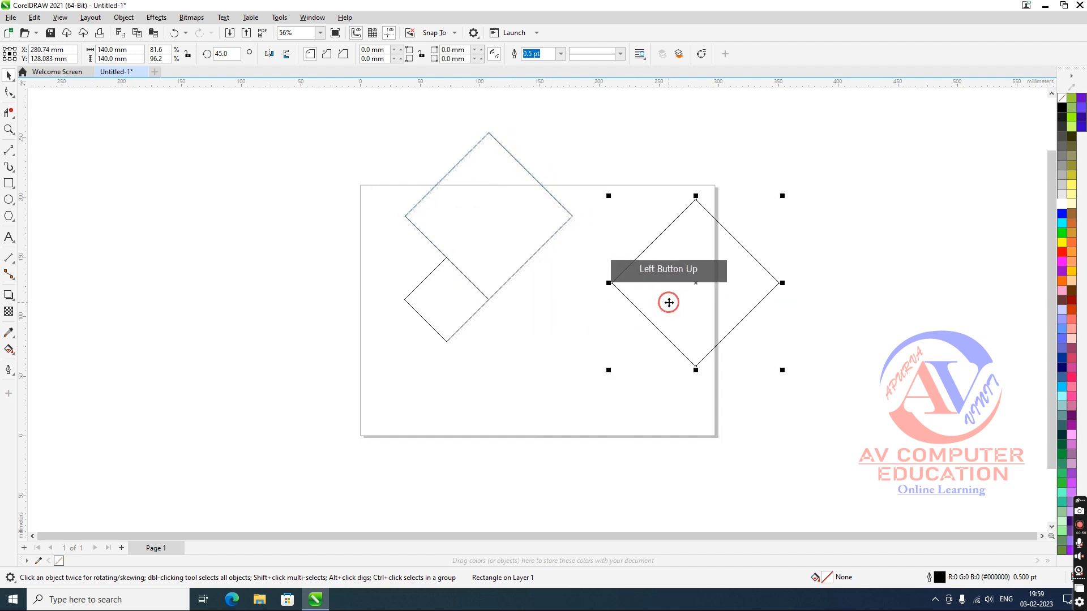
left_click_drag(694, 367, 408, 306)
Select all three diamonds and move them together down and right so they lie within the page.
left_click(453, 295)
left_click(261, 97)
left_click_drag(456, 248, 604, 372)
left_click_drag(499, 261, 577, 350)
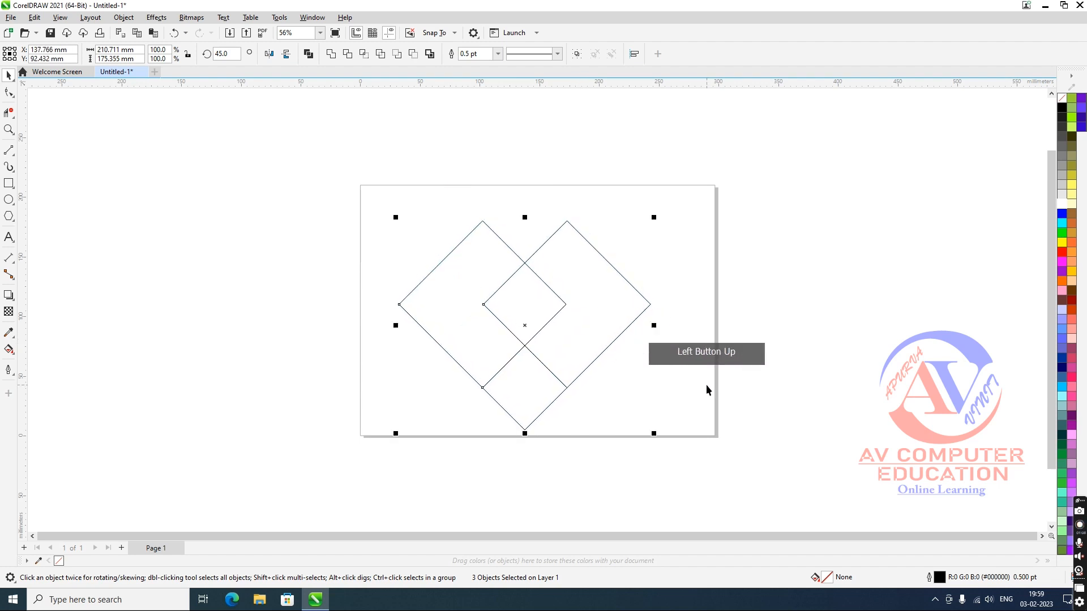
Round the top and outer corners of the left large diamond fully with the Shape tool.
left_click(9, 93)
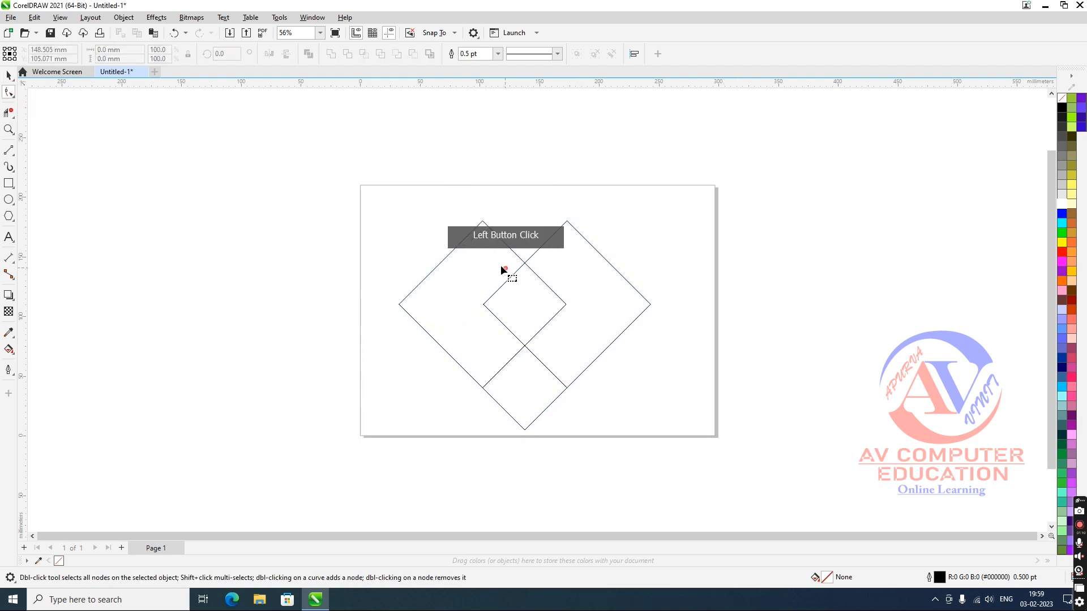
left_click(487, 254)
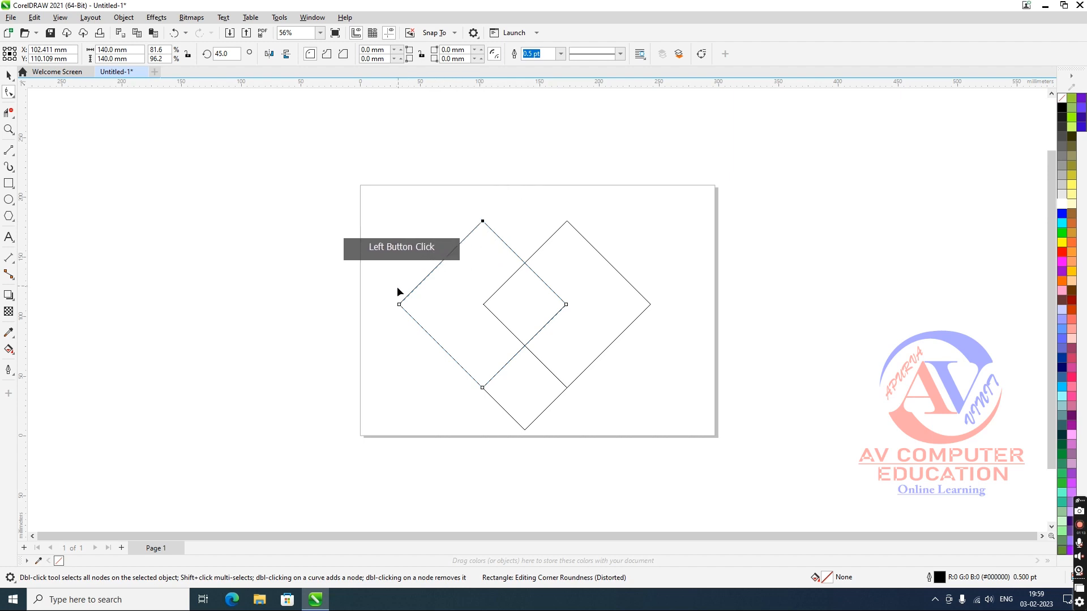
left_click(400, 305, "shift")
left_click_drag(483, 225, 594, 281)
Round the top and outer corners of the right large diamond to match the left one.
left_click(577, 229)
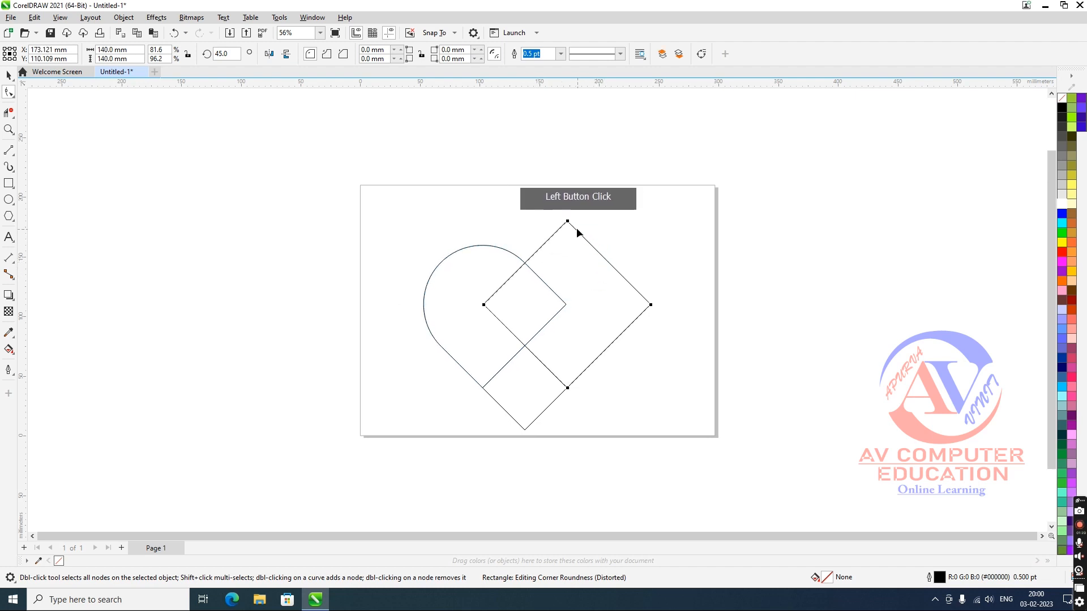
left_click(650, 304, "shift")
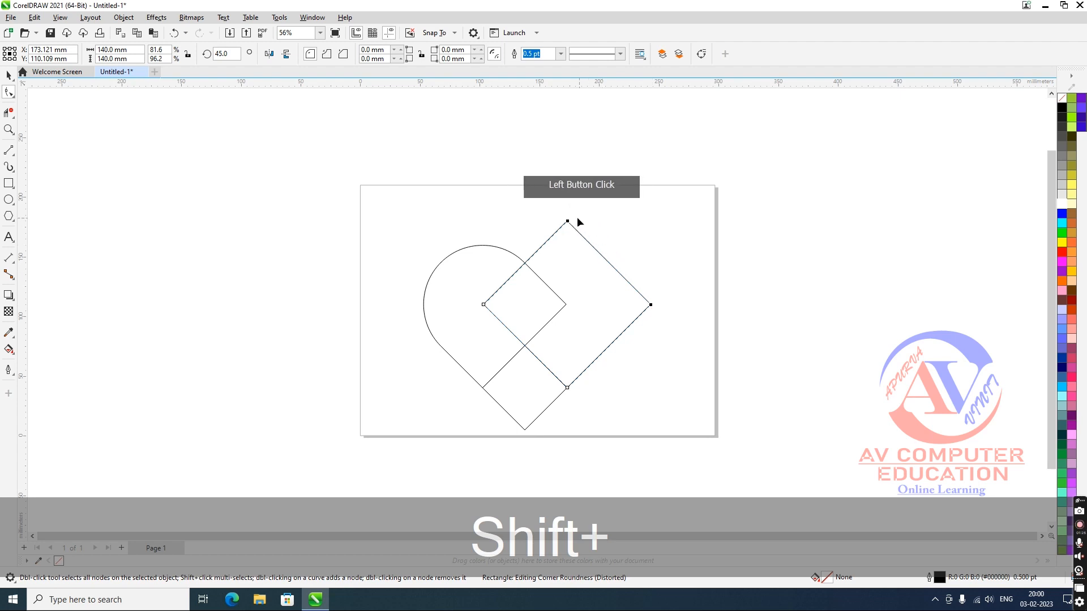
left_click_drag(540, 236, 525, 263)
Select the three overlapping shapes and weld them into a single heart outline.
left_click(8, 79)
left_click(418, 243)
left_click_drag(397, 218, 633, 434)
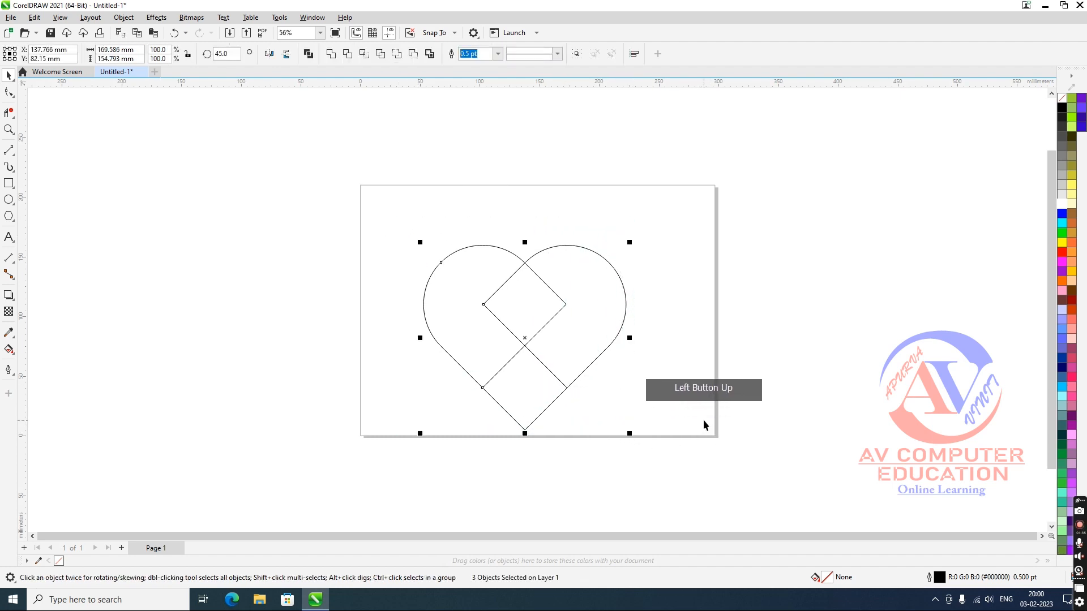
left_click(332, 53)
Move the welded heart up and to the left on the page.
left_click(438, 213)
left_click_drag(402, 219, 645, 447)
left_click_drag(554, 350, 496, 321)
left_click(631, 336)
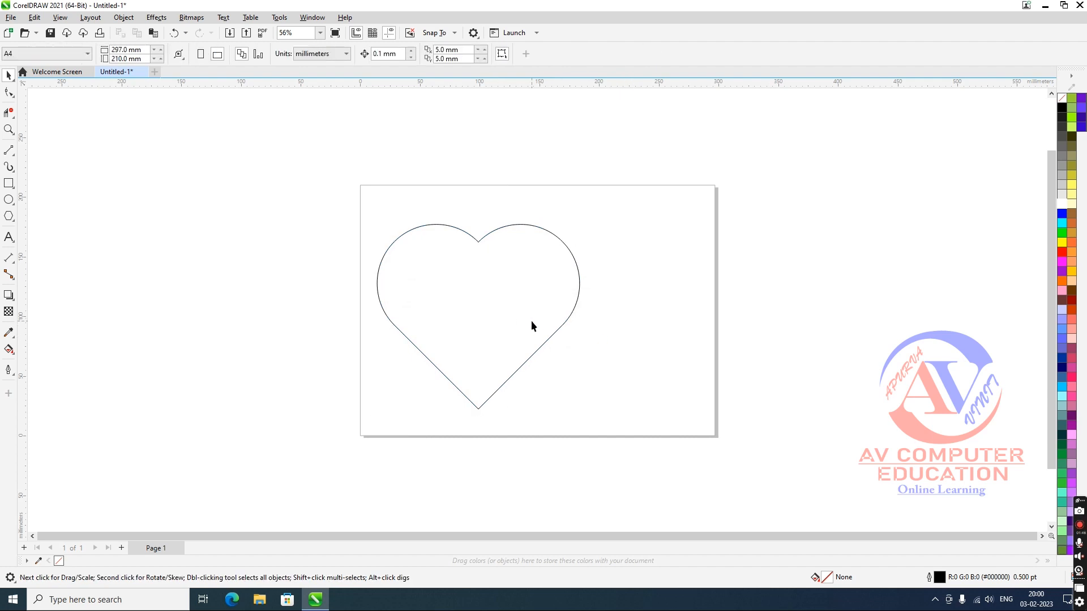
Draw a vertical line about 192 mm long beside the heart and align it with the heart's vertical centre axis.
left_click(8, 150)
left_click_drag(287, 219, 287, 451)
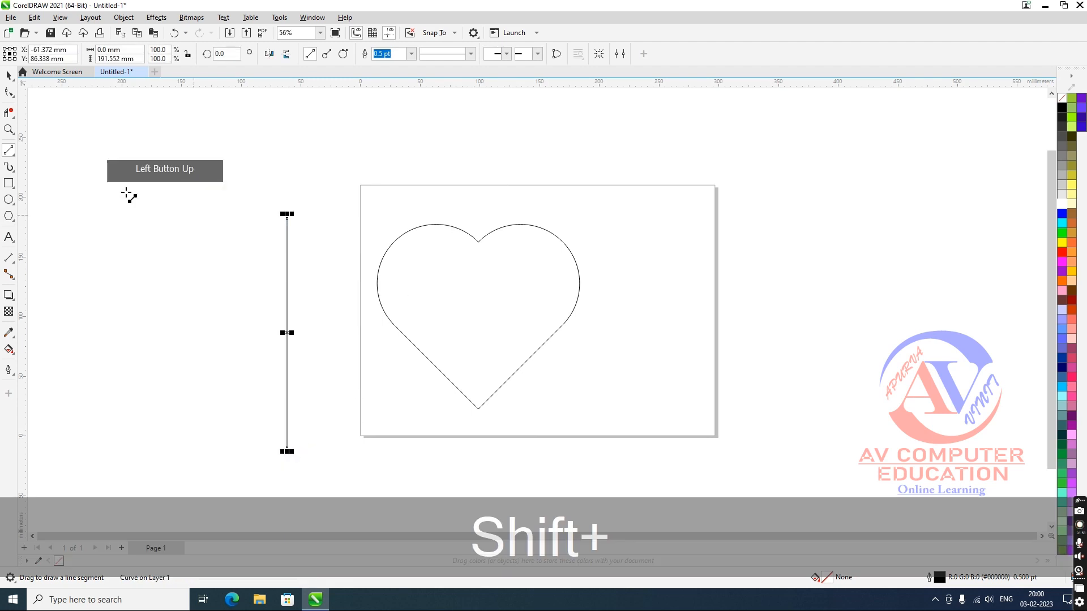
left_click(9, 75)
left_click_drag(38, 91, 656, 471)
key("l")
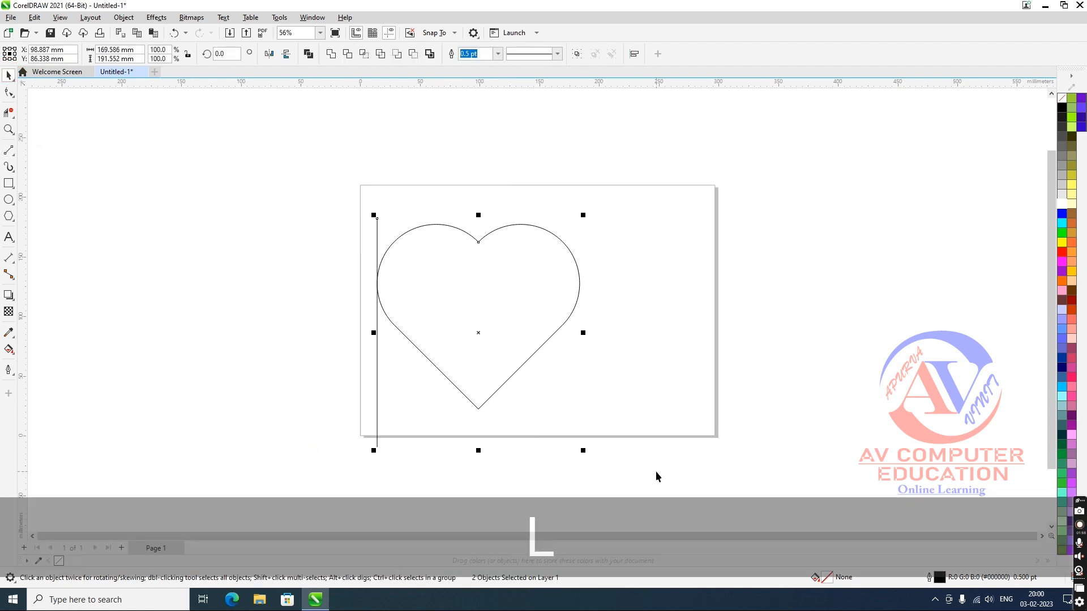
key("c")
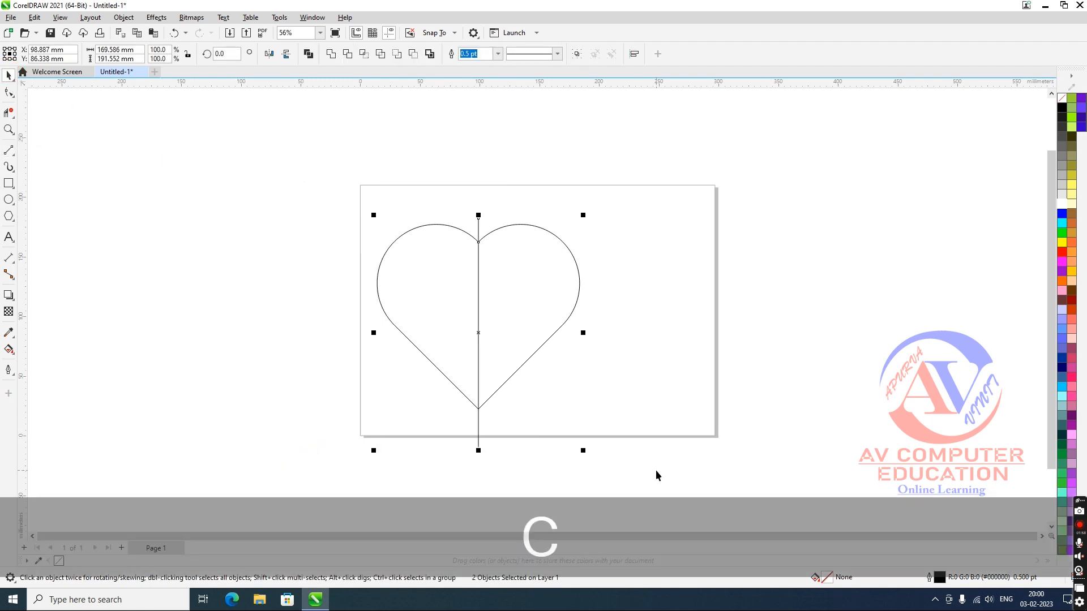
left_click(684, 512)
Cut the heart along the centre line with Back Minus Front and break the result apart into two halves.
left_click(447, 235)
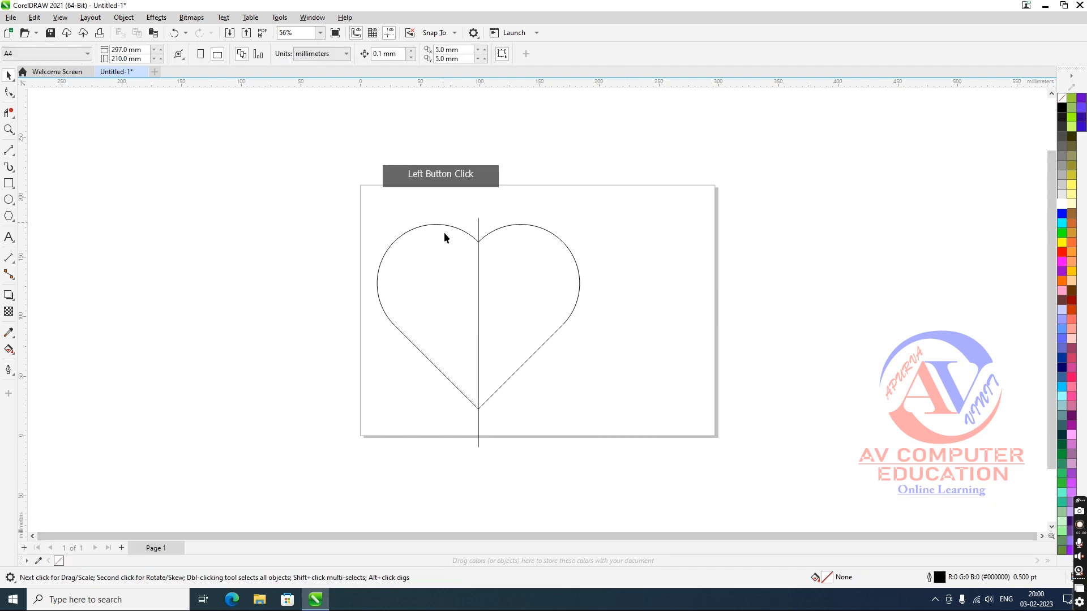
left_click_drag(334, 166, 604, 481)
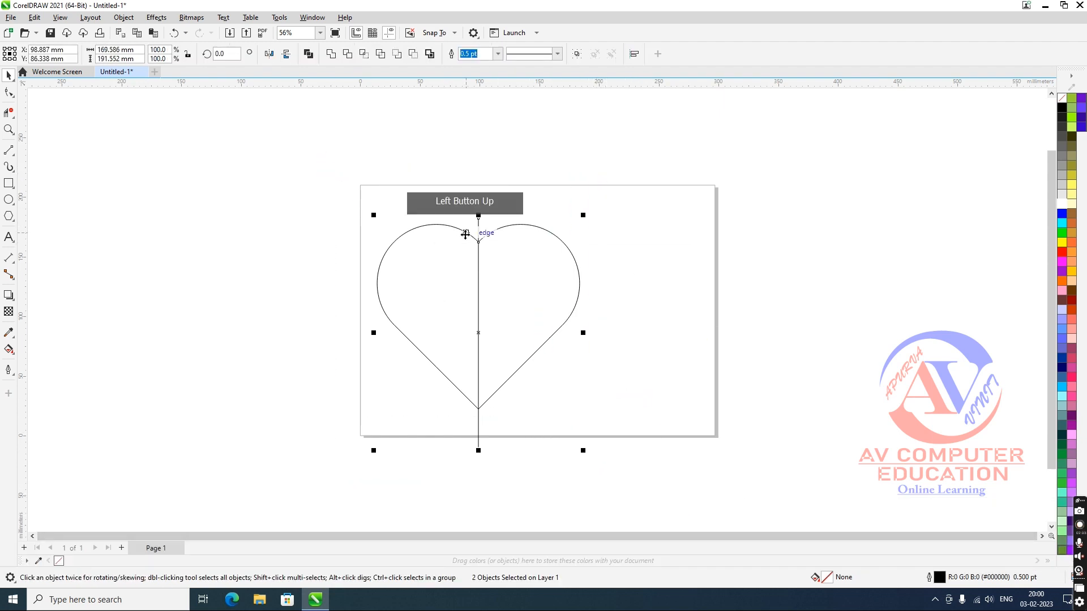
left_click(415, 54)
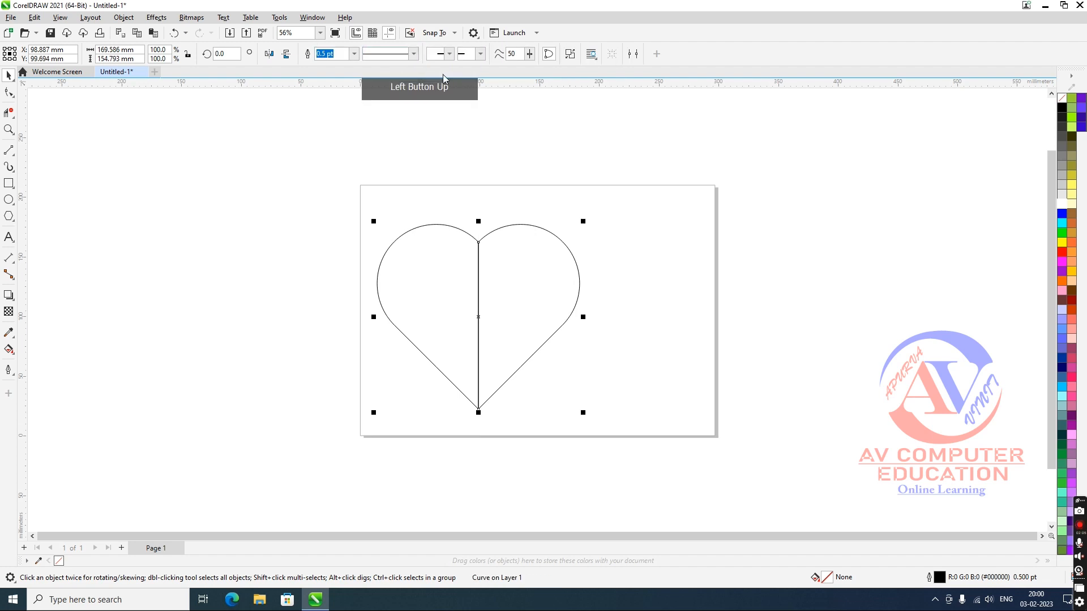
left_click(604, 266)
mouse_move(512, 302)
left_mouse_down()
mouse_move(633, 318)
mouse_move(505, 300)
left_mouse_up()
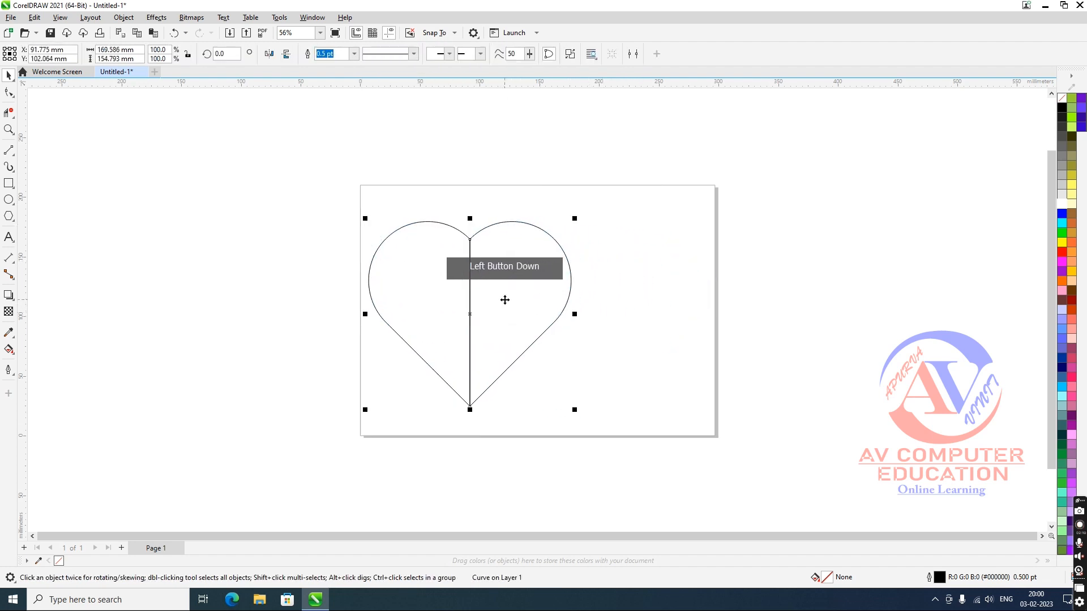
left_click(570, 54)
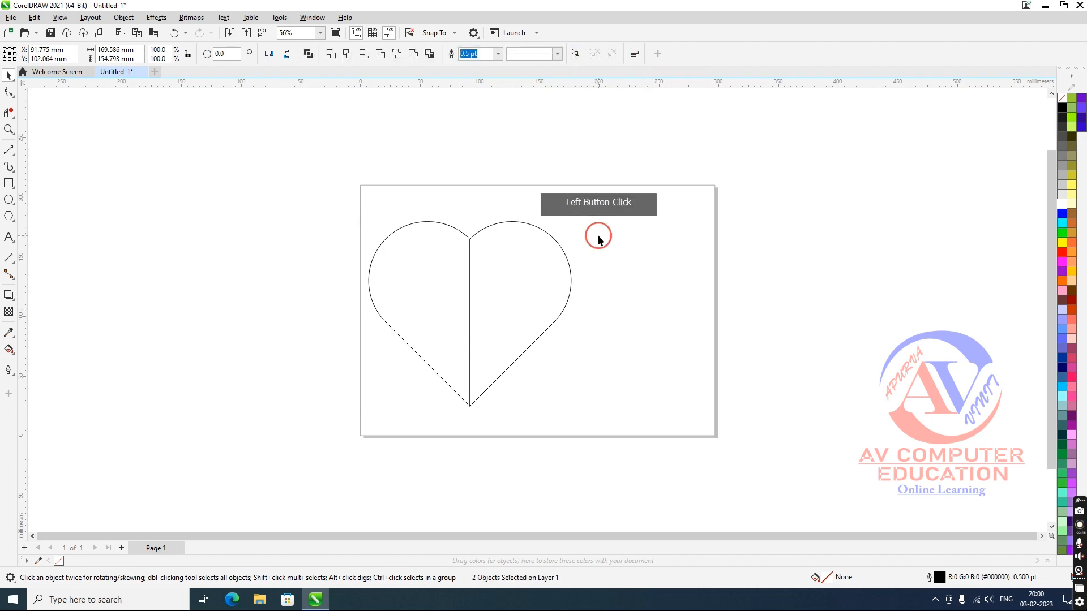
Pull the right half away from the heart and delete it.
left_click(520, 293)
left_click_drag(519, 293, 711, 284)
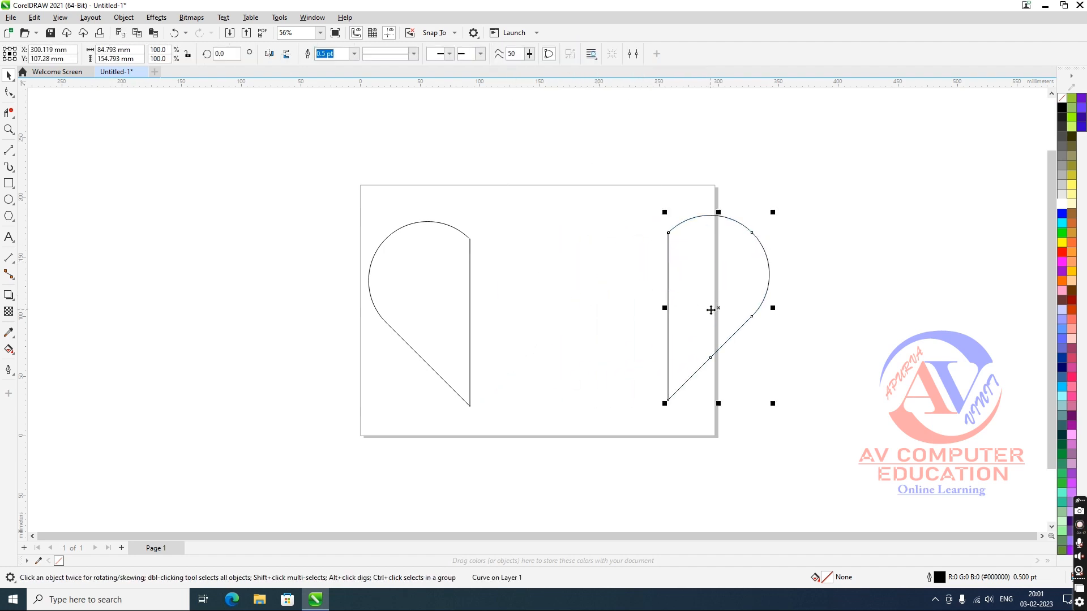
key("Delete")
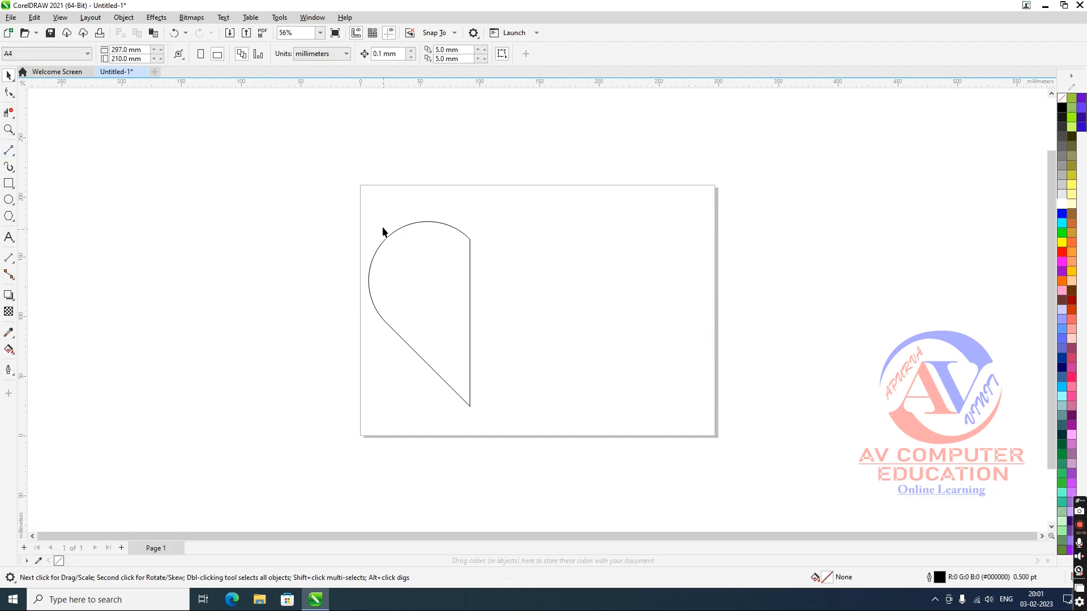
Apply a one-by-one Mesh Fill to the half heart and colour its mesh nodes at the upper end of the straight edge black.
left_click_drag(368, 205, 582, 453)
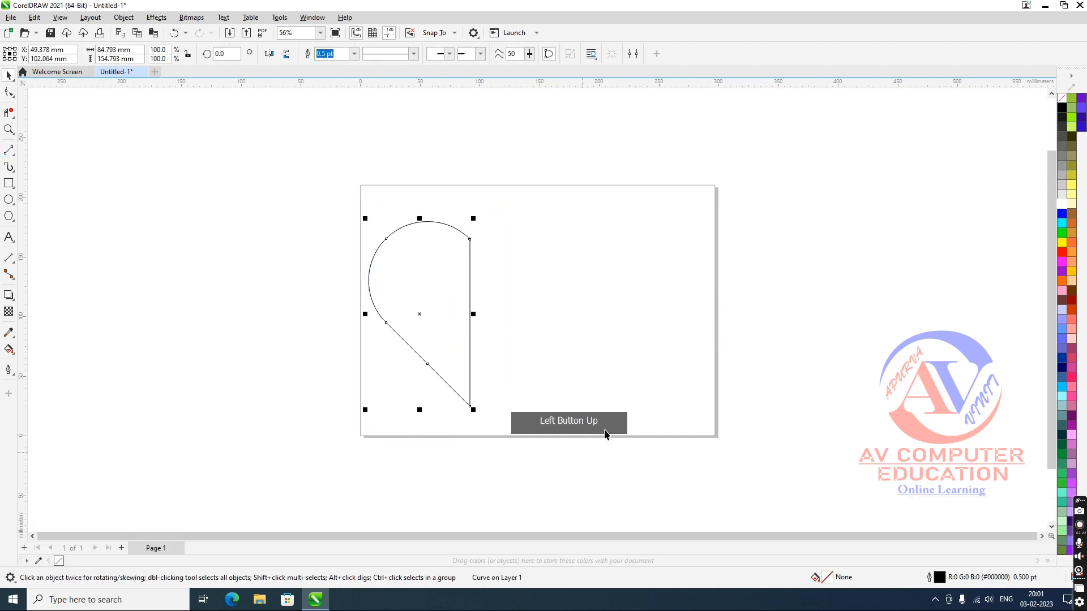
left_click(12, 357)
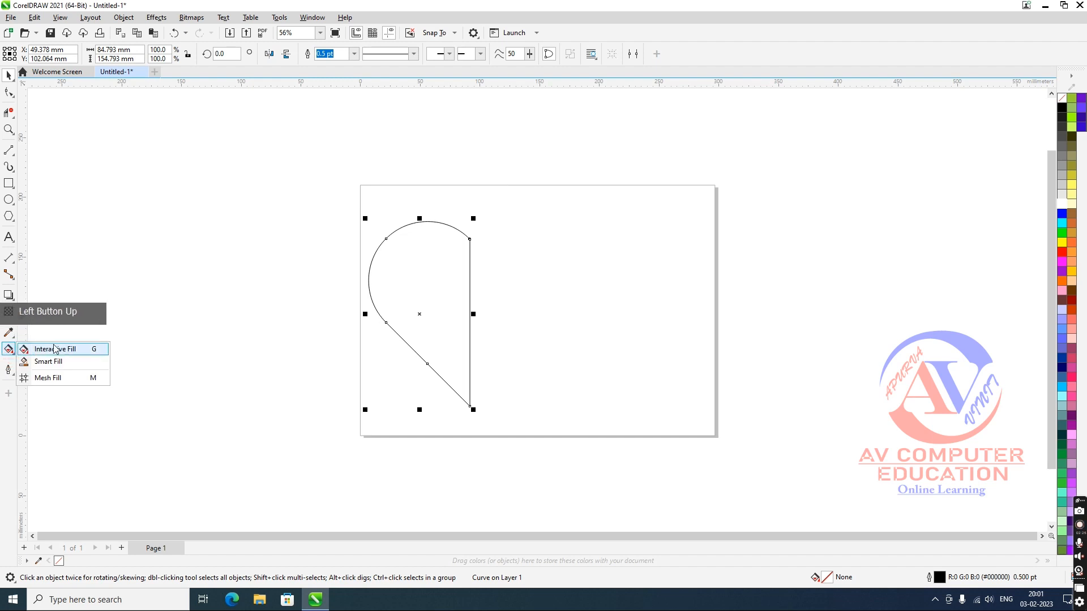
left_click(85, 379)
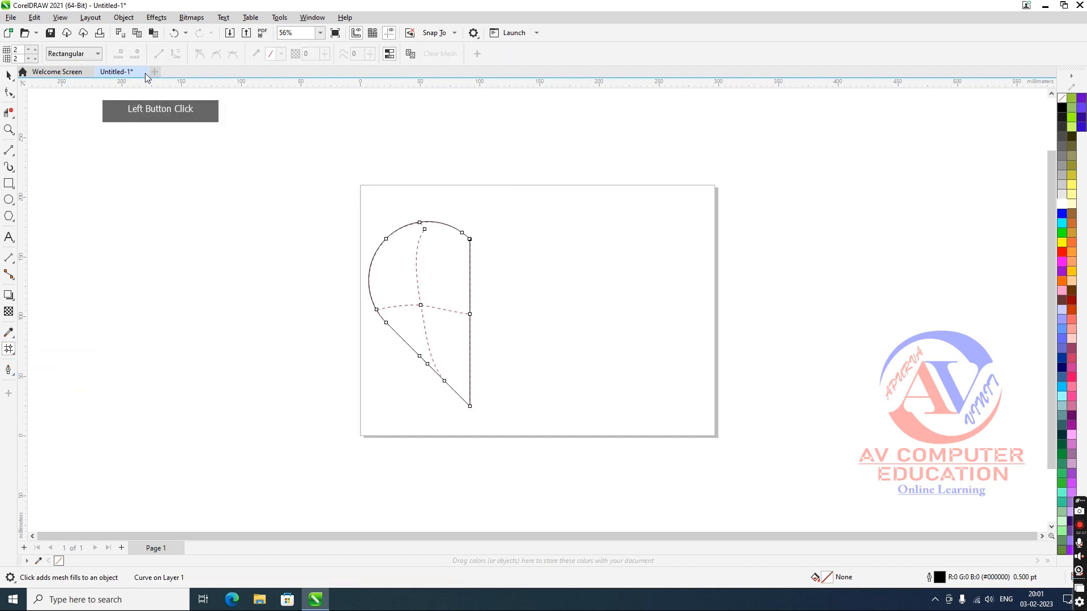
left_click(29, 59)
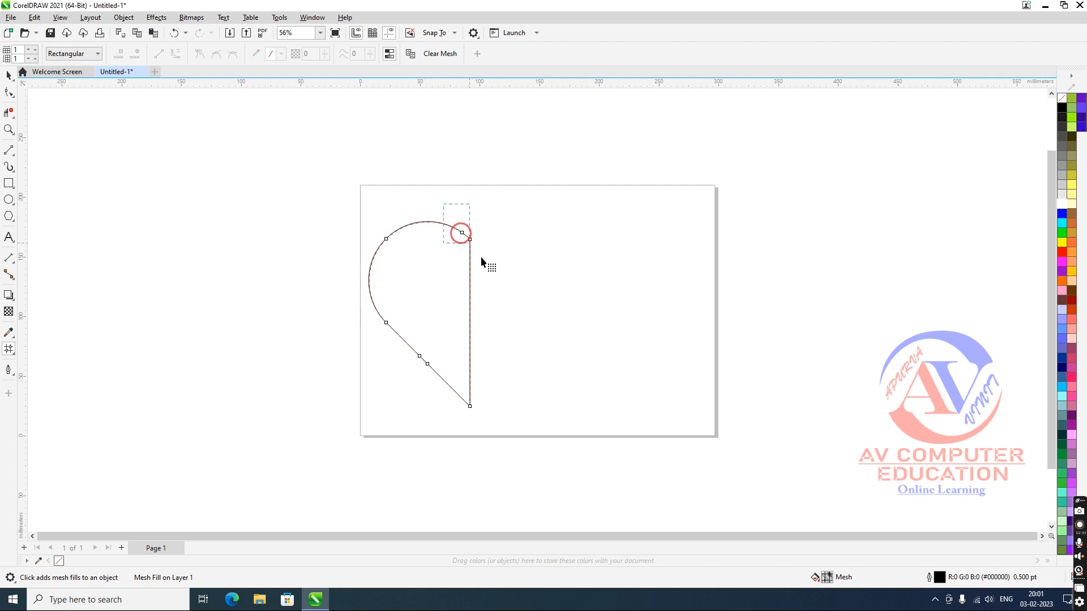
left_click(1062, 107)
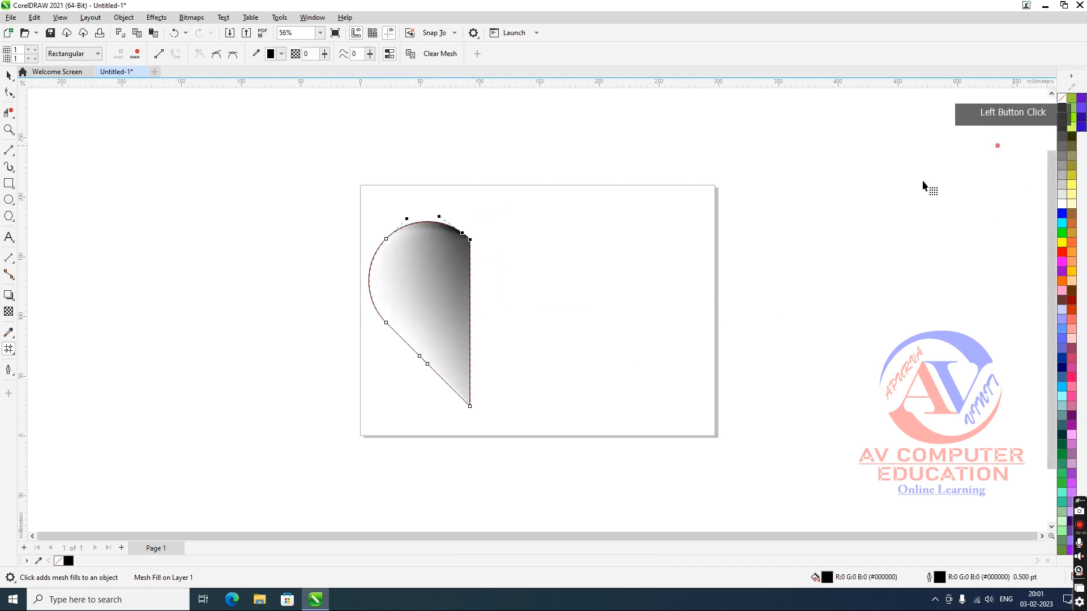
left_click(9, 75)
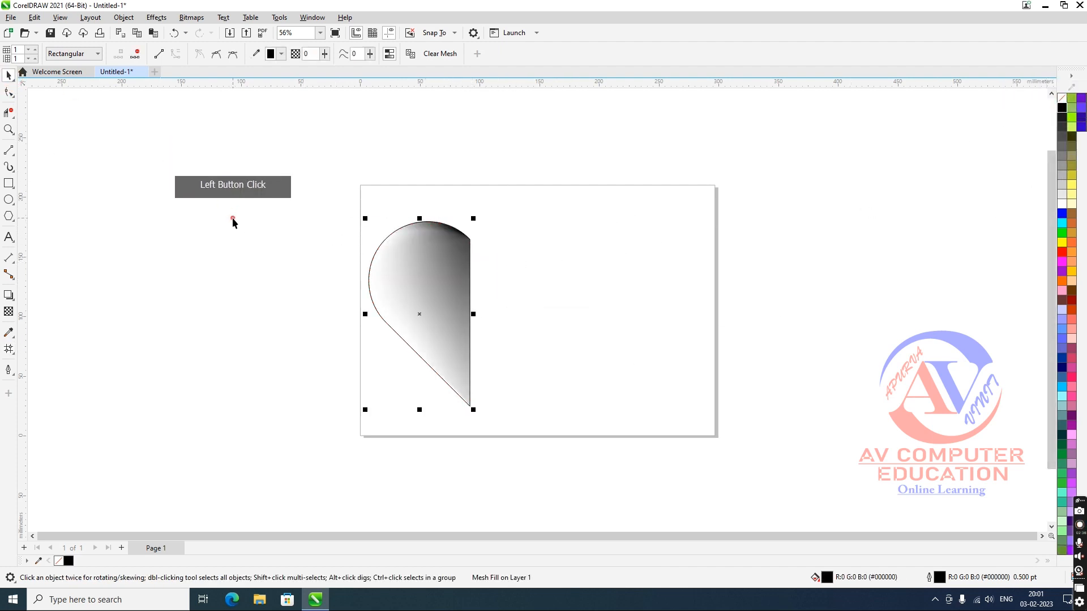
left_click(280, 251)
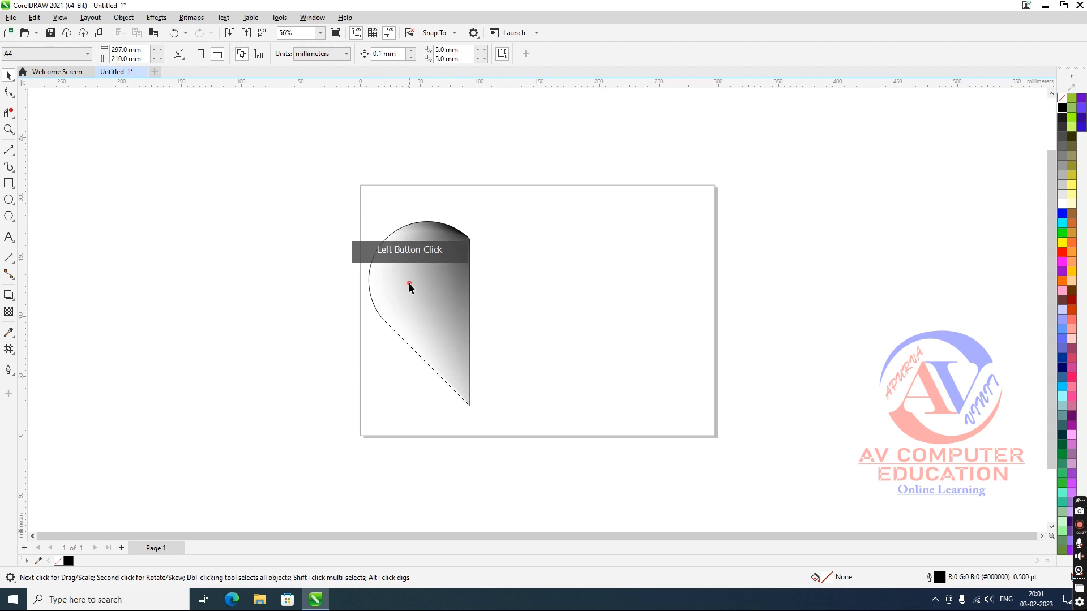
Draw a rectangle about 24 by 109 mm beside the half heart and align it with the half heart's left edge.
left_click(8, 183)
left_click_drag(290, 212, 319, 342)
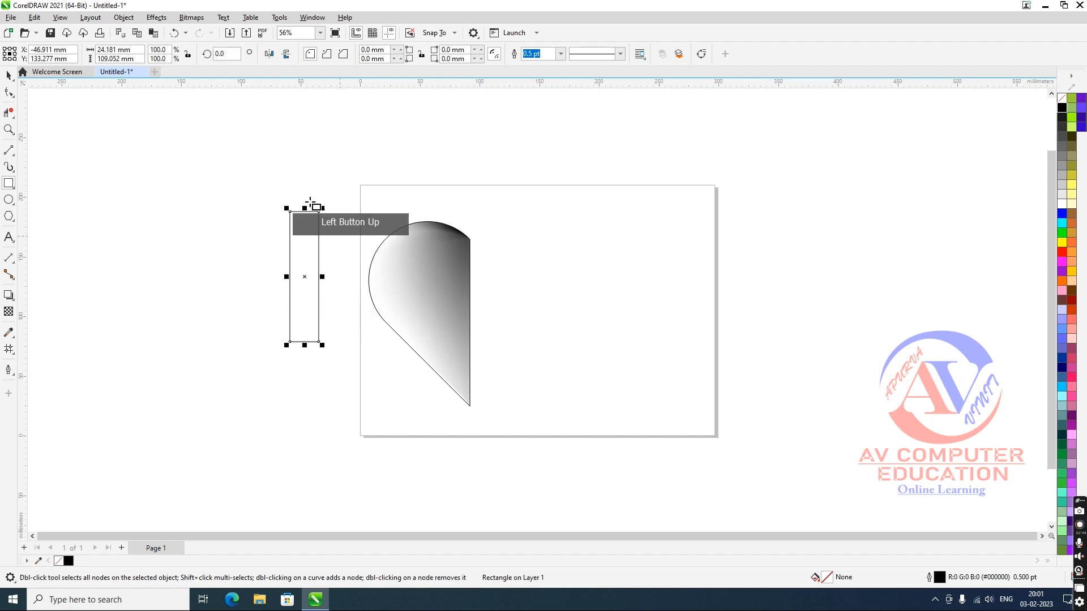
left_click(8, 75)
left_click_drag(253, 165, 559, 422)
key("l")
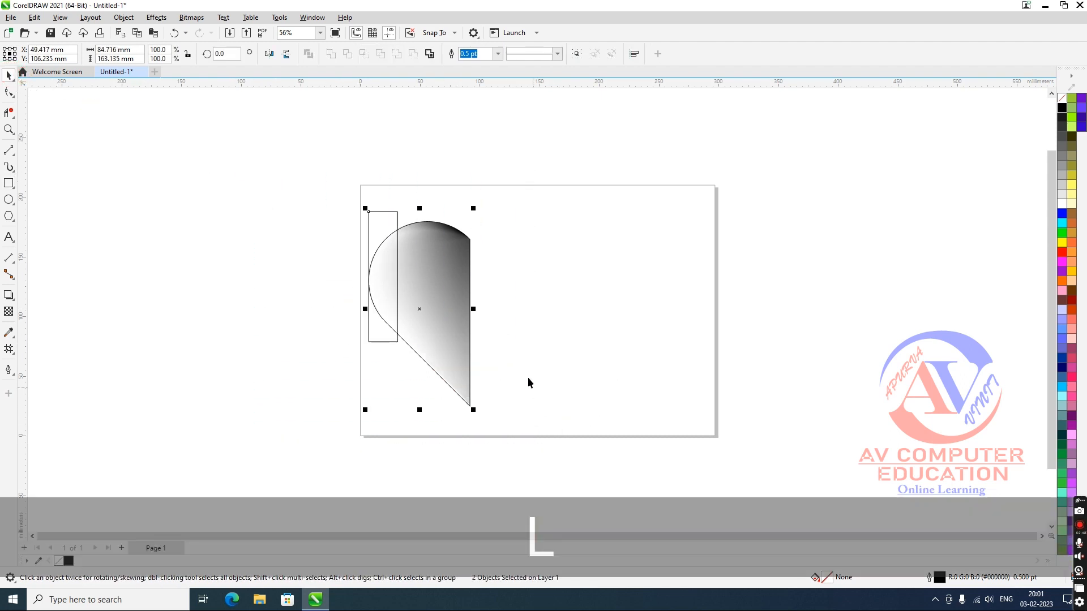
left_click(500, 321)
Mirror-copy the rectangle twice to the right to form three adjoining guide rectangles over the half heart.
left_click(396, 306)
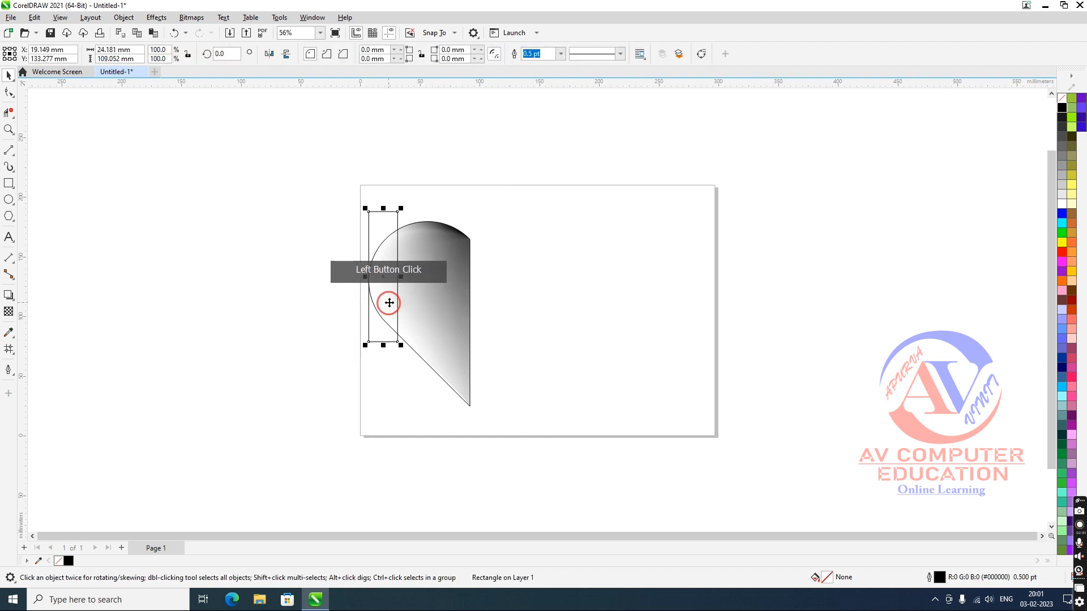
left_click_drag(368, 279, 407, 285)
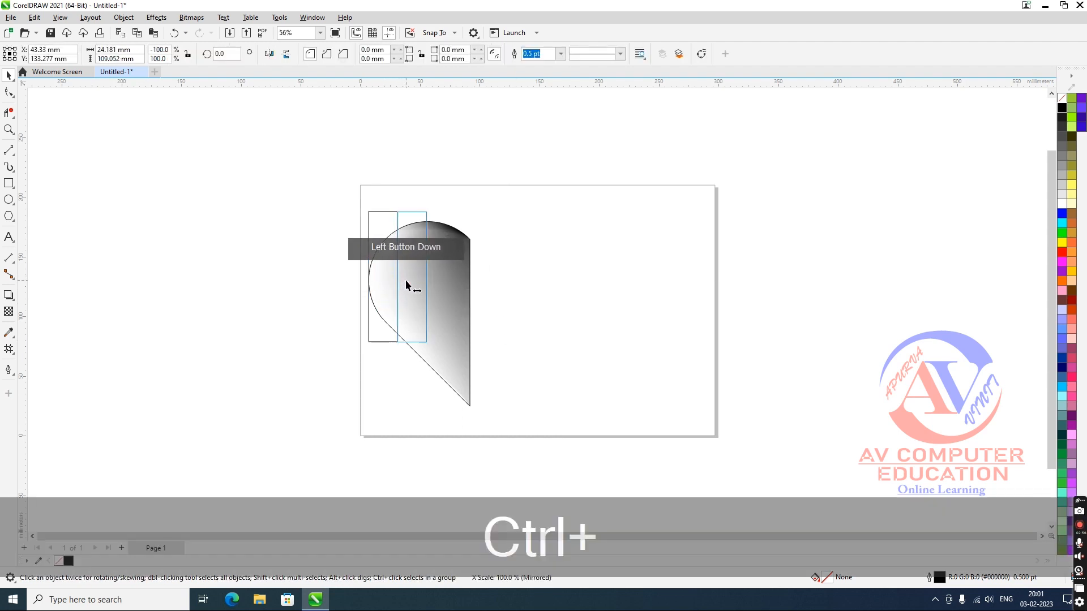
left_click_drag(426, 281, 439, 281)
right_click(439, 281)
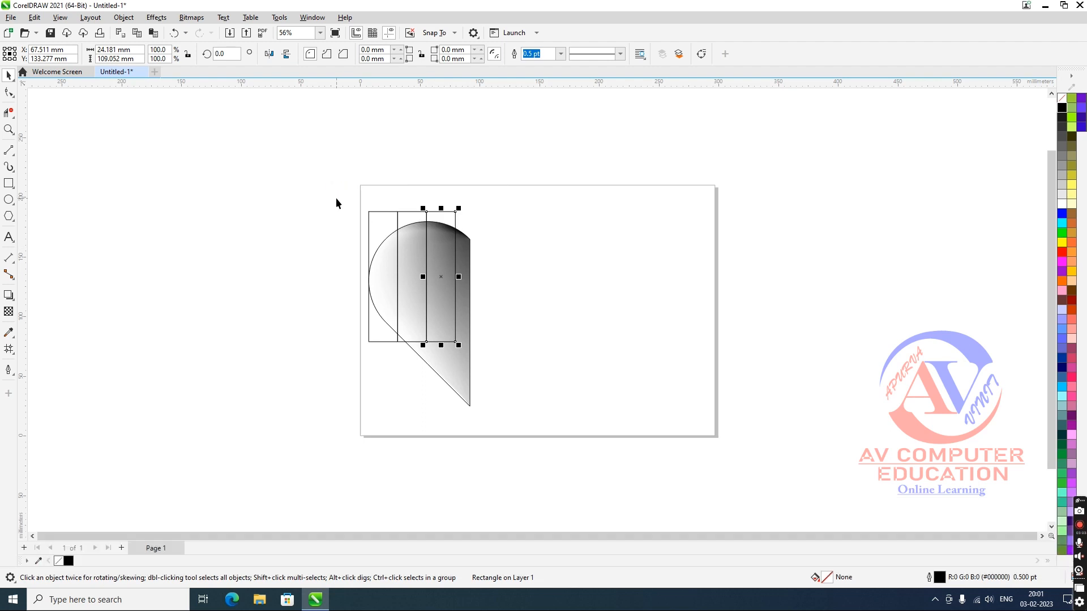
Stretch the three guide rectangles together so they reach the half heart's straight right edge.
left_click_drag(342, 193, 457, 346)
left_click(457, 277)
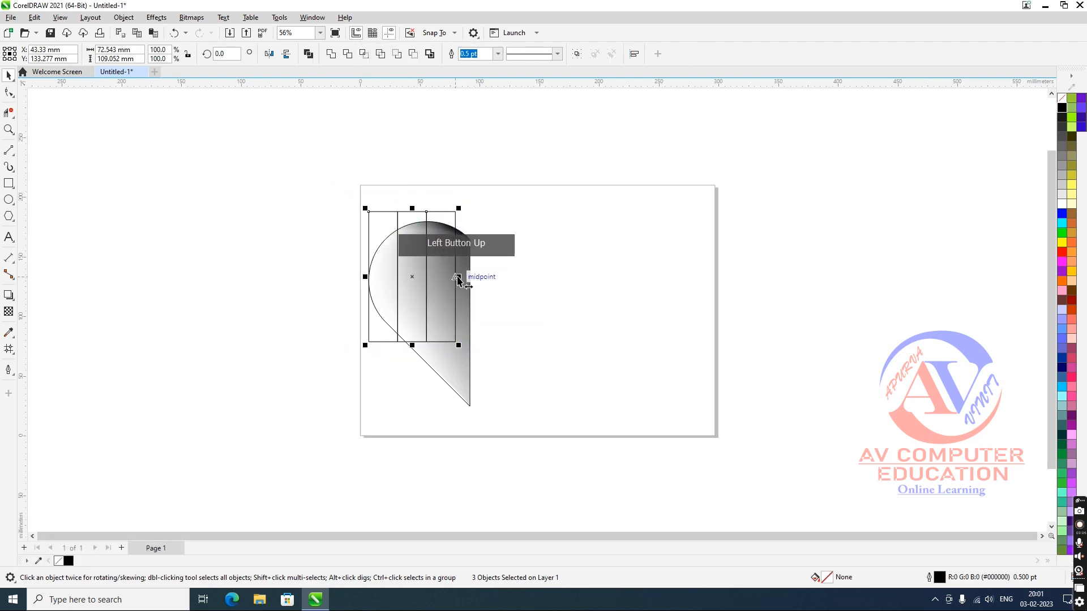
left_click_drag(459, 278, 473, 278)
Make two successively narrower copies of the half heart, scaled horizontally toward its straight edge to the guide rectangles' dividing lines.
left_click(443, 360)
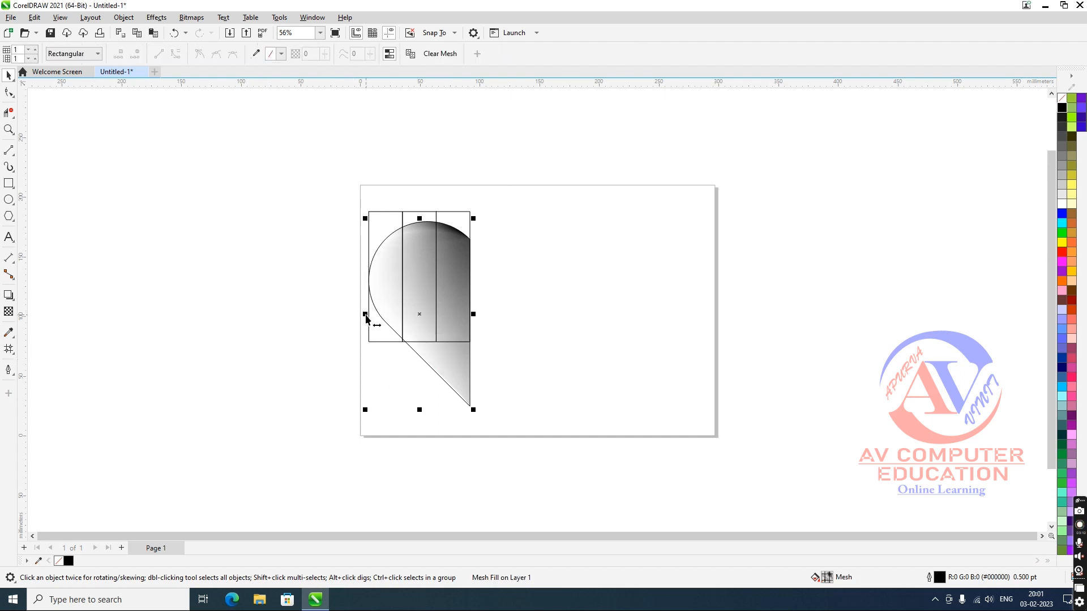
left_click_drag(366, 319, 403, 279)
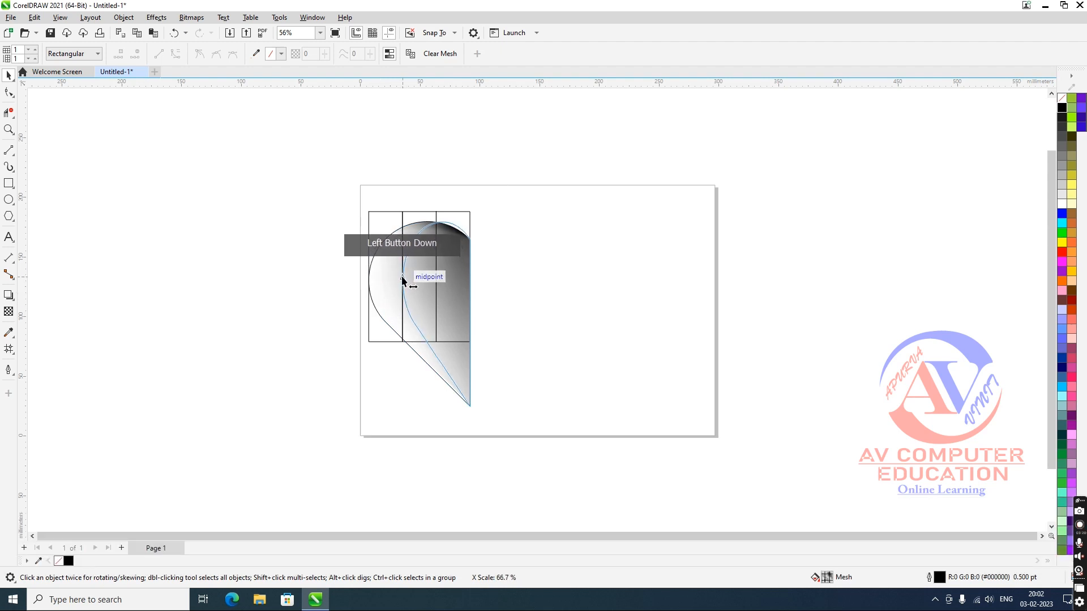
left_click_drag(403, 280, 402, 278)
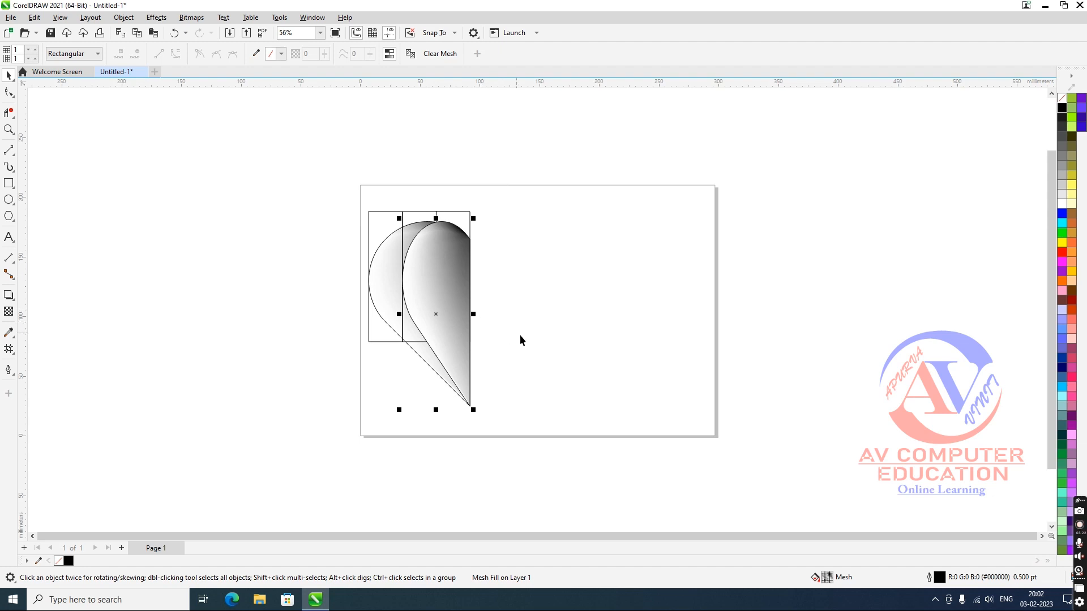
key("ctrl+d")
Select the three guide rectangles and delete them.
left_click(521, 318)
left_click_drag(315, 169, 509, 354)
key("Delete")
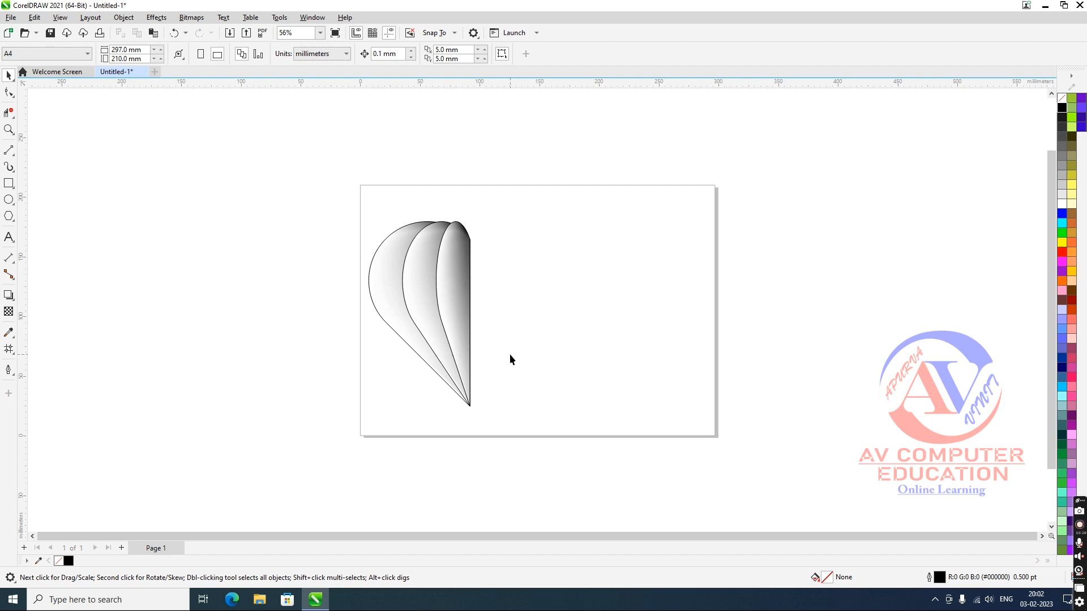
Colour the left mesh nodes of the outermost half-heart shape yellow.
left_click(388, 311)
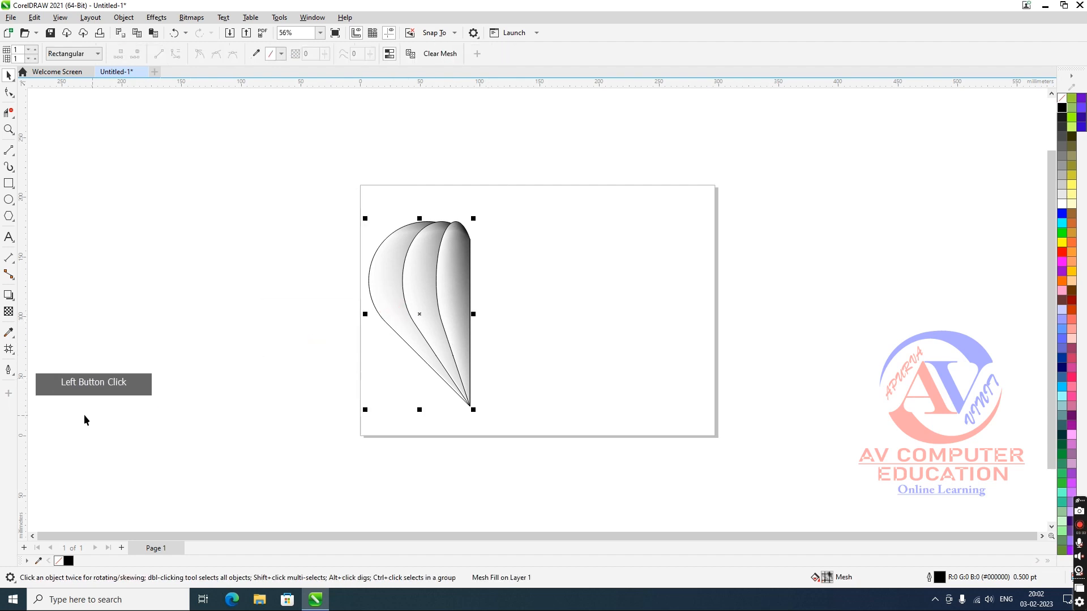
left_click(8, 349)
left_click_drag(357, 209, 470, 369)
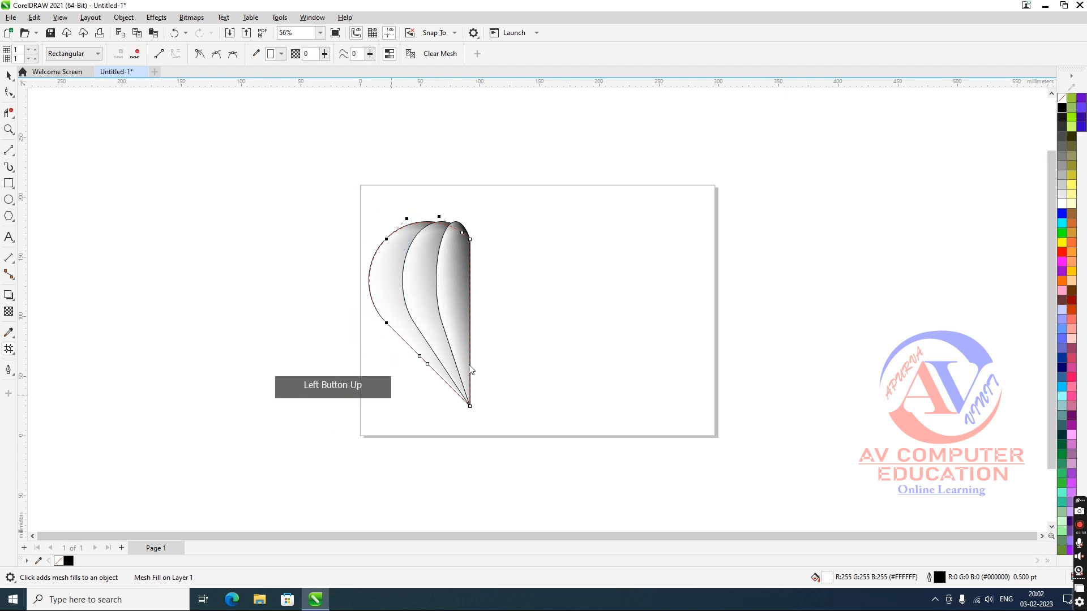
left_click(1062, 242)
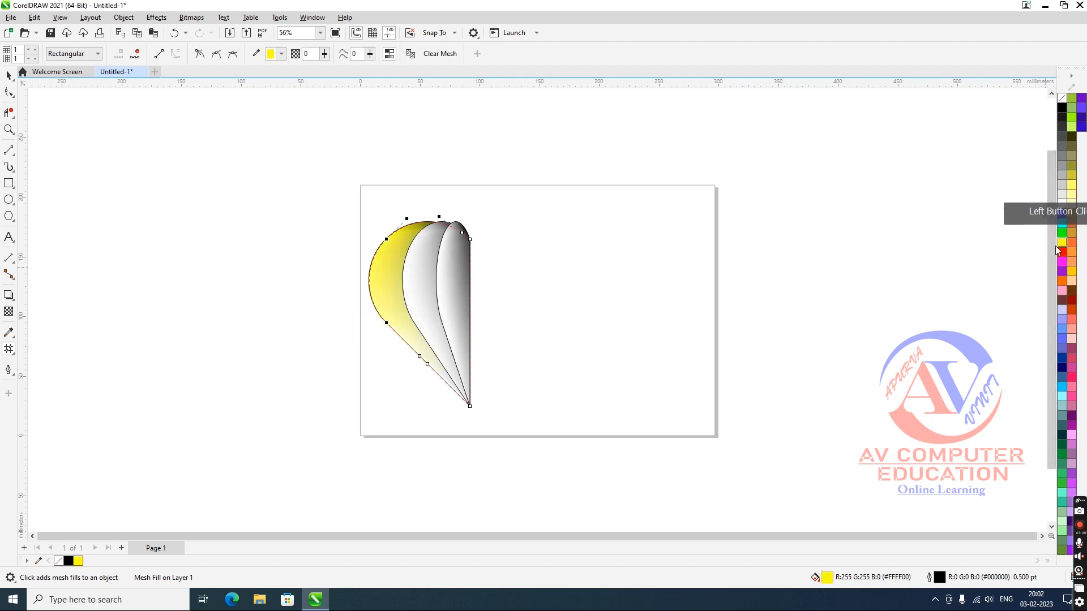
left_click(420, 267)
left_click(8, 75)
left_click(223, 214)
Colour the left mesh nodes of the middle half-heart shape red.
left_click(417, 287)
left_click(14, 347)
left_click_drag(381, 185, 433, 346)
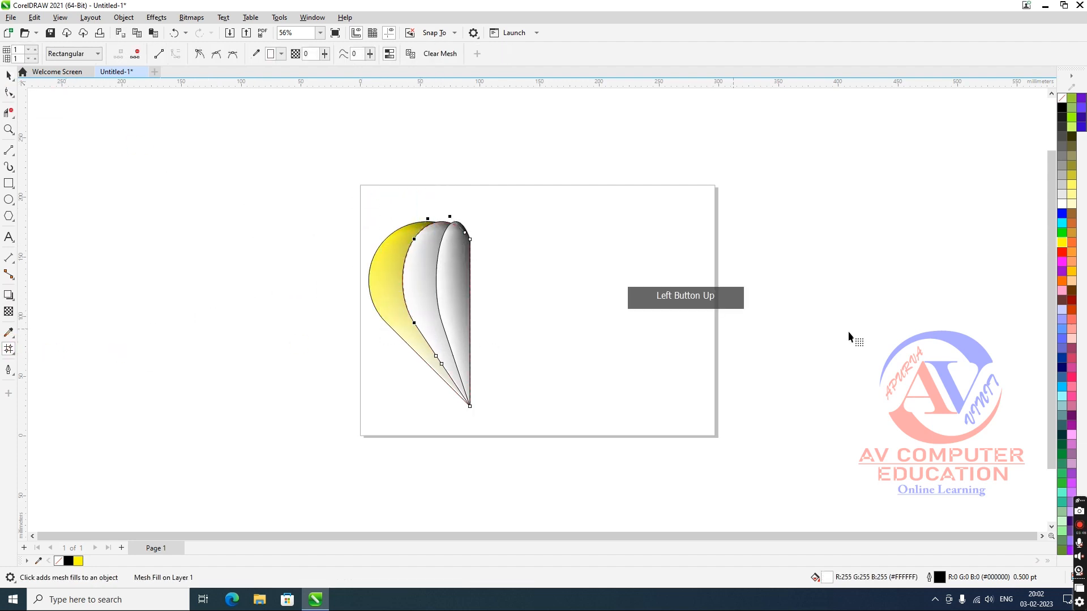
left_click(1062, 252)
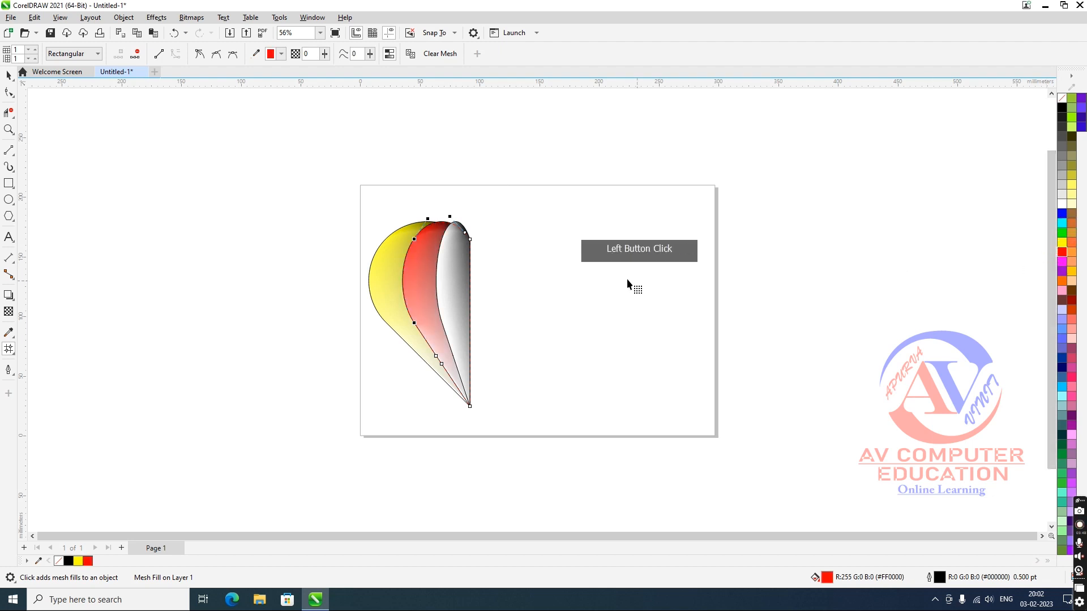
Try several palette colours on the left mesh nodes of the innermost half-heart shape and settle on magenta.
left_click(10, 76)
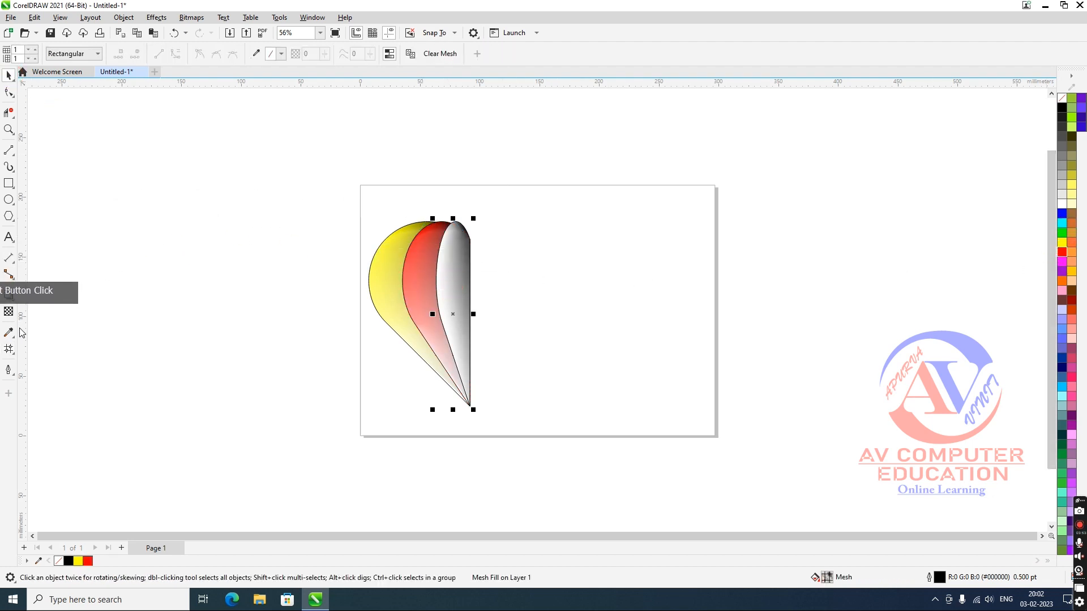
left_click(9, 348)
left_click(442, 323)
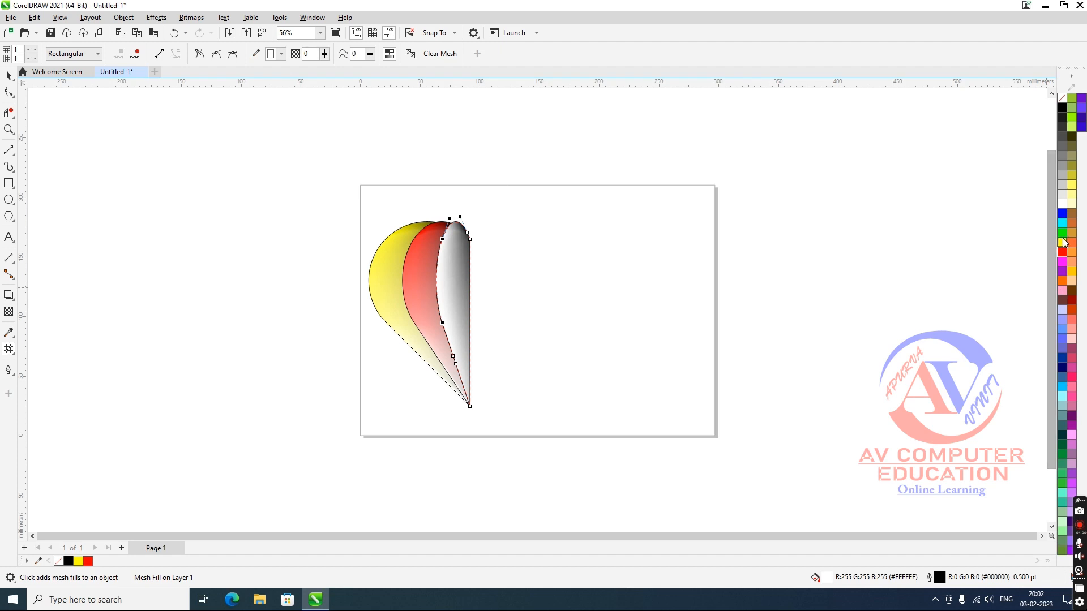
left_click(1062, 216)
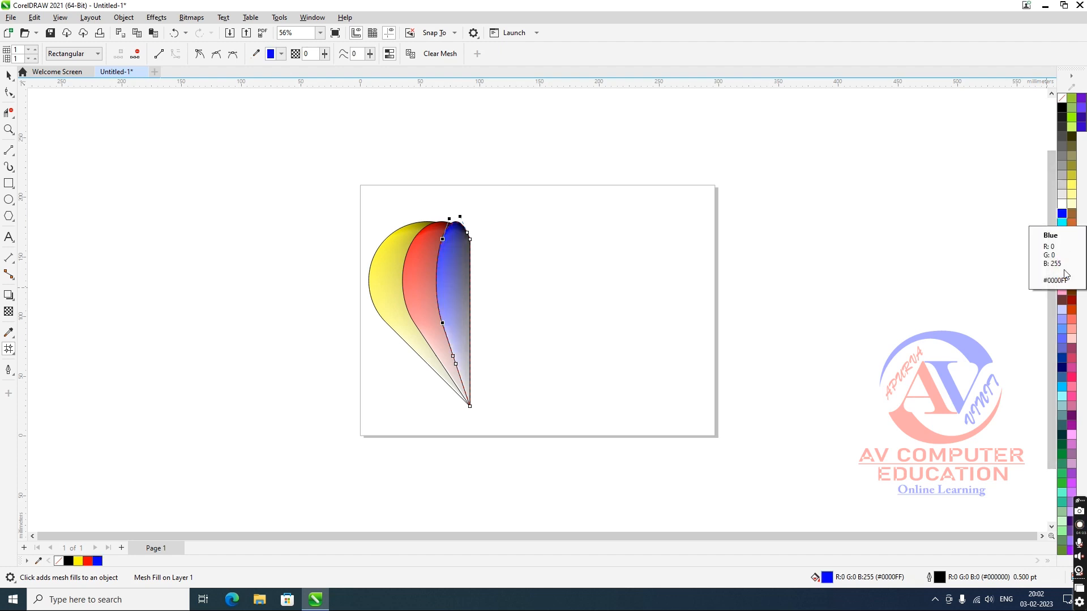
left_click(1062, 291)
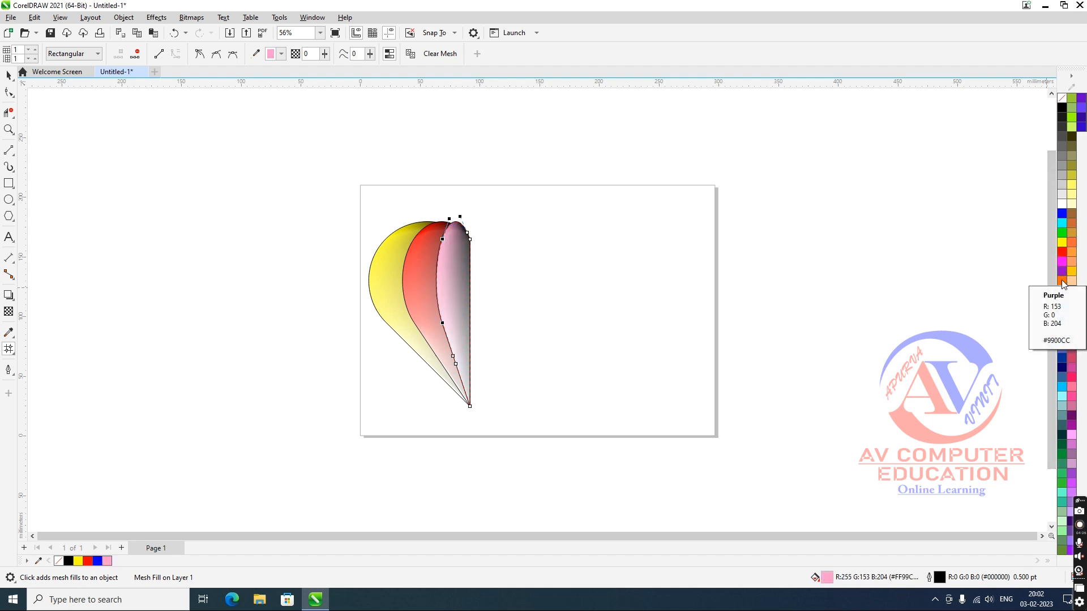
left_click(1062, 283)
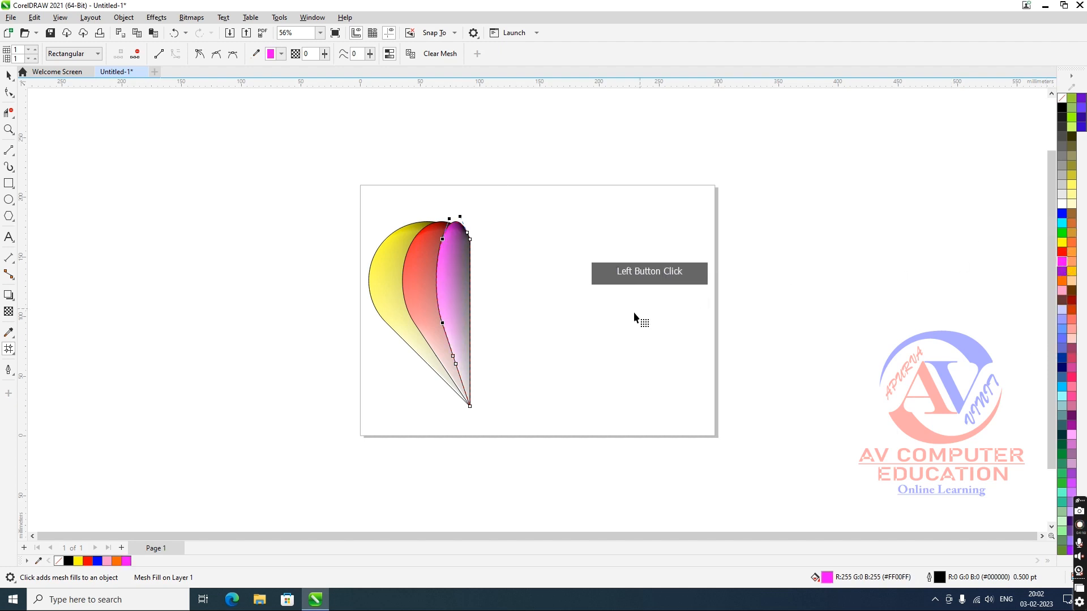
Recolour the black upper-right mesh nodes of the innermost half-heart shape red.
left_click(591, 327)
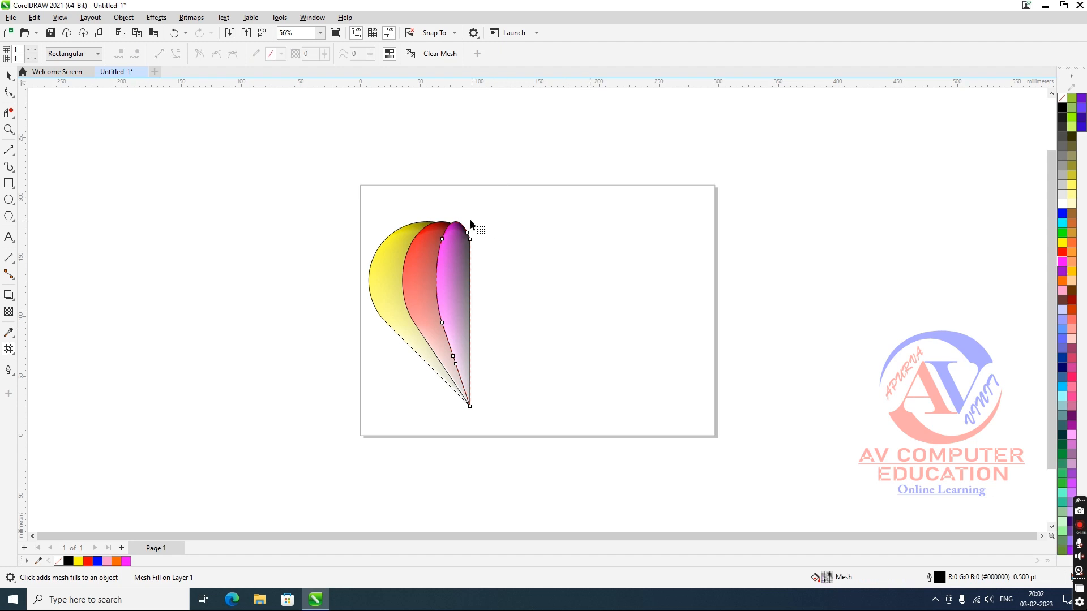
left_click_drag(481, 242, 483, 244)
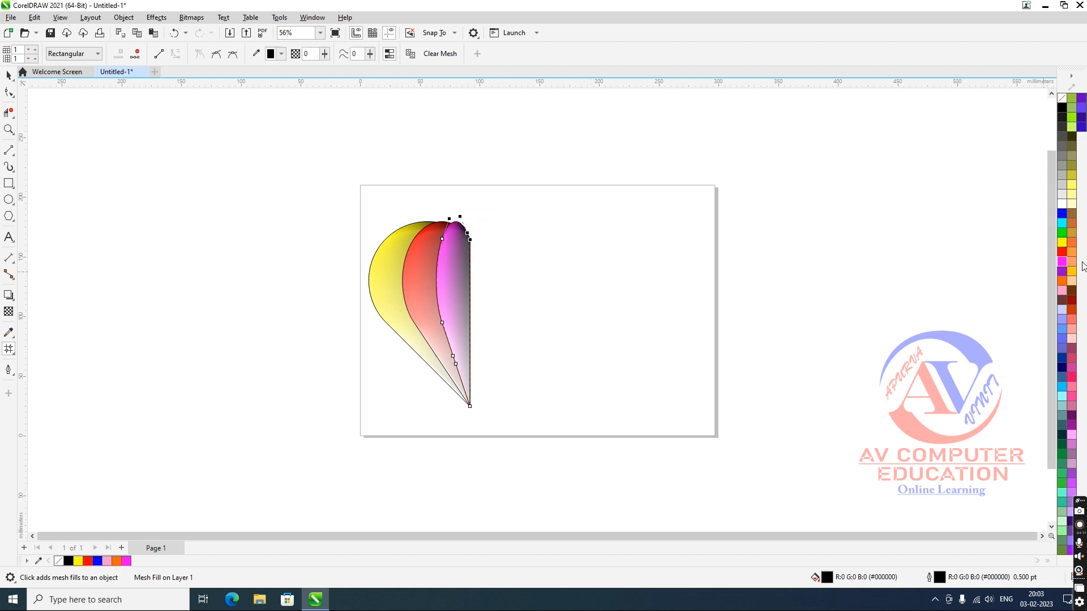
left_click(1063, 252)
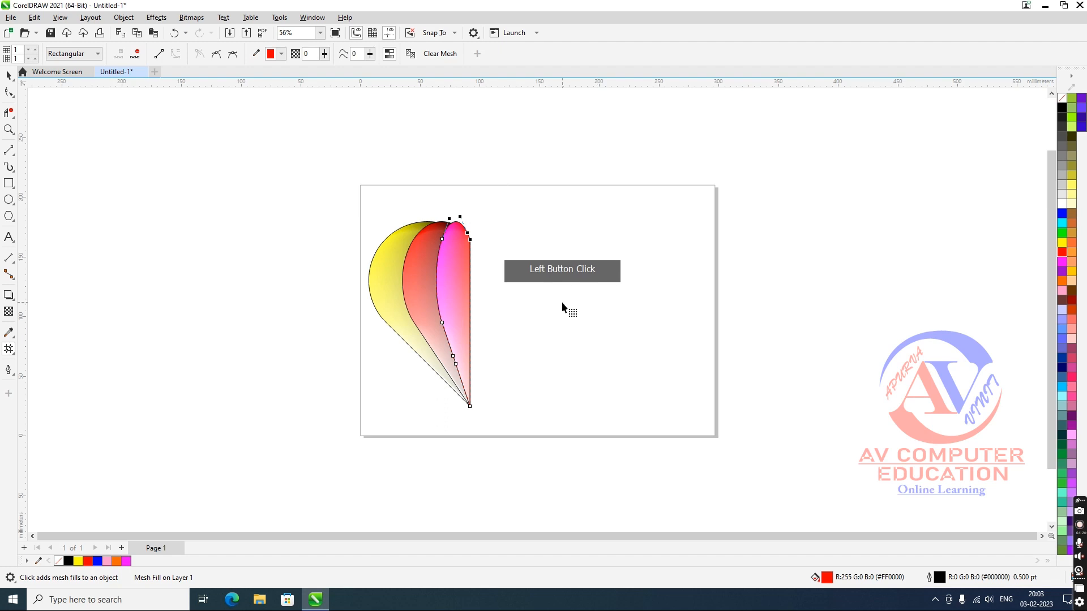
Colour the lower-left mesh nodes of the middle half-heart shape yellow.
left_click(418, 278)
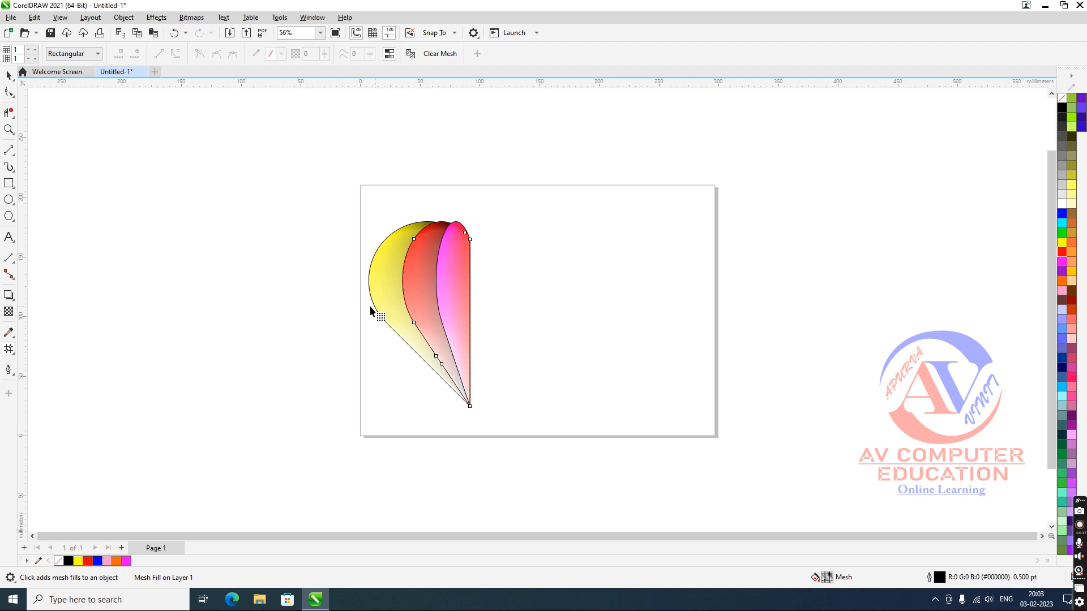
left_click_drag(367, 301, 453, 408)
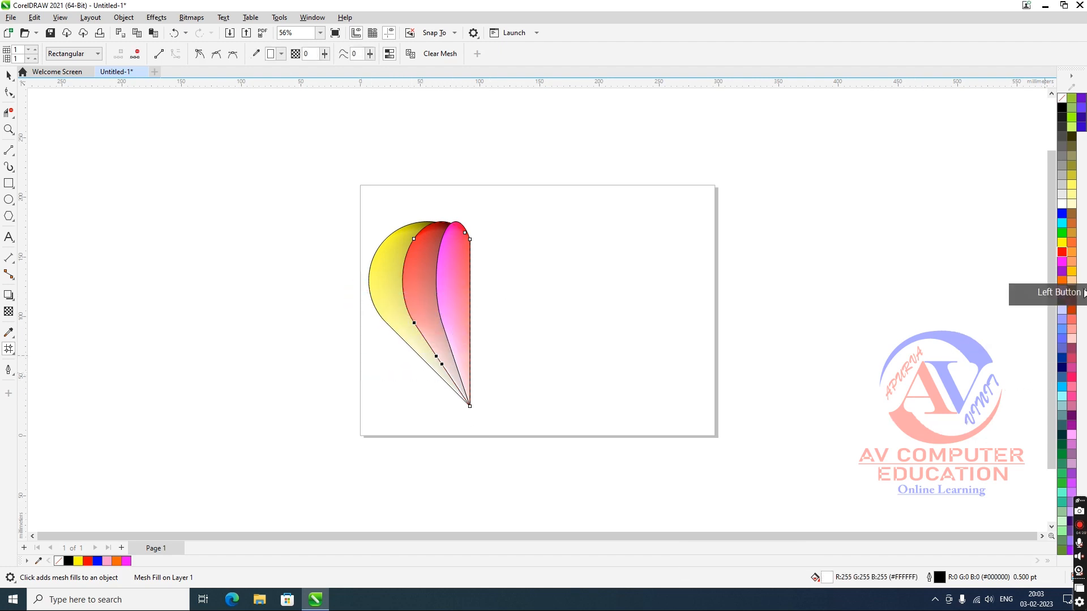
left_click(1063, 244)
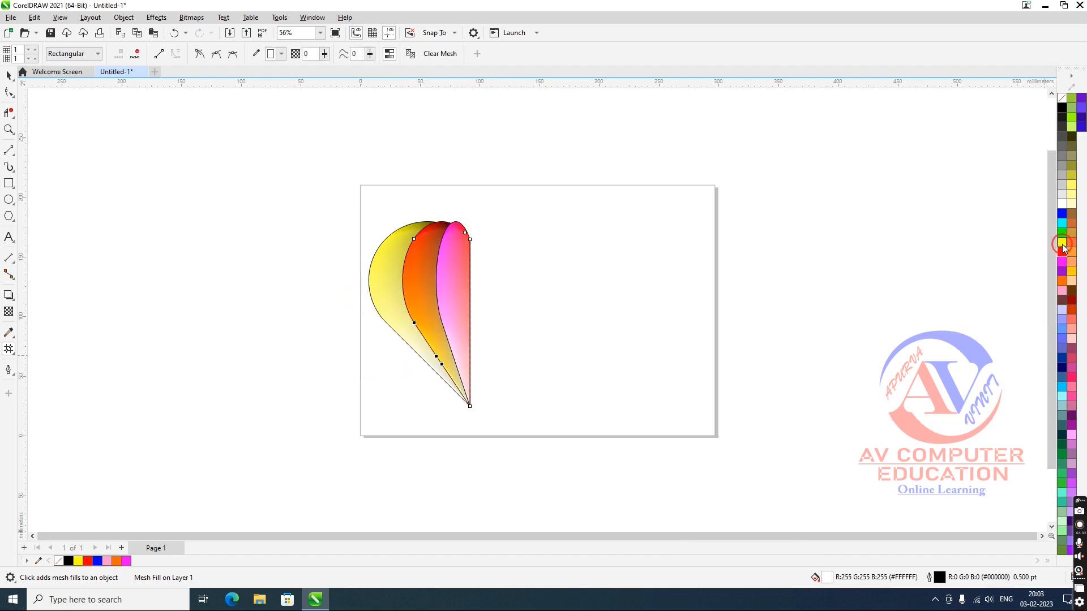
Colour the lower-left mesh nodes of the outermost half-heart shape red.
left_click(304, 258)
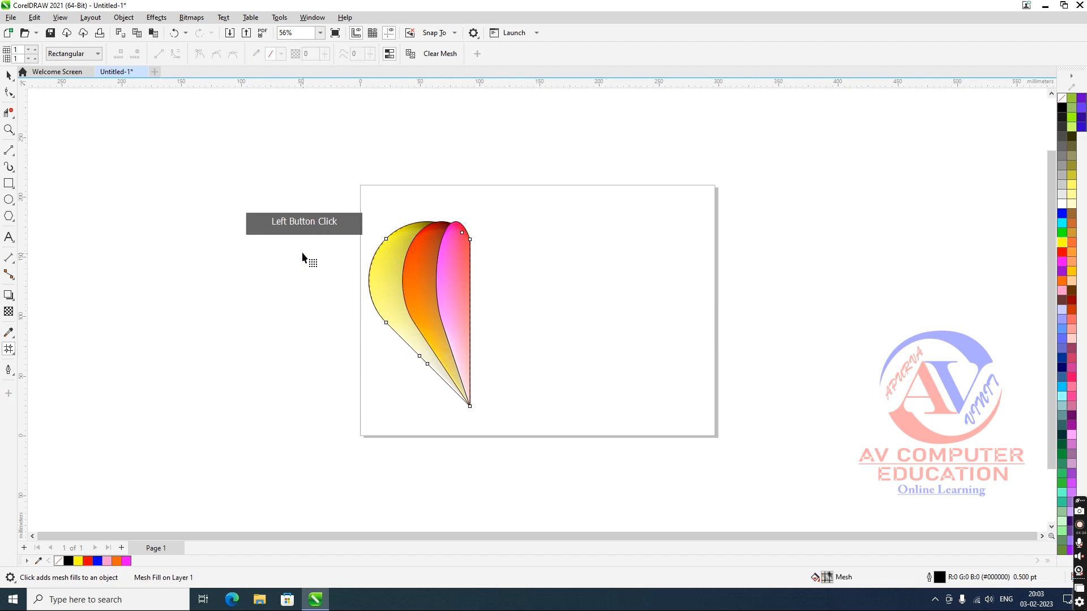
left_click_drag(375, 317, 441, 383)
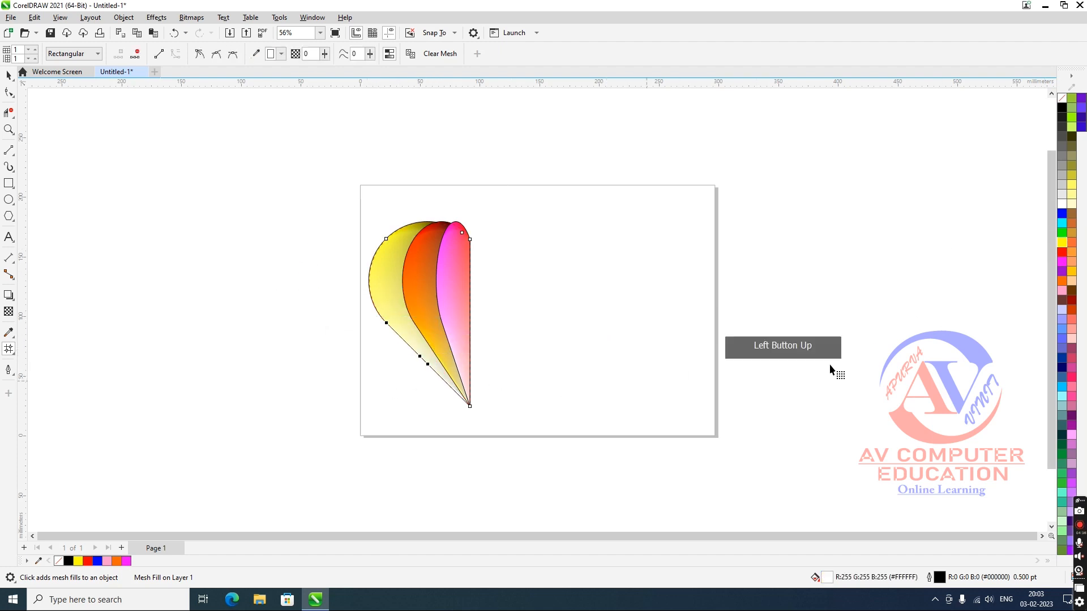
left_click(1064, 252)
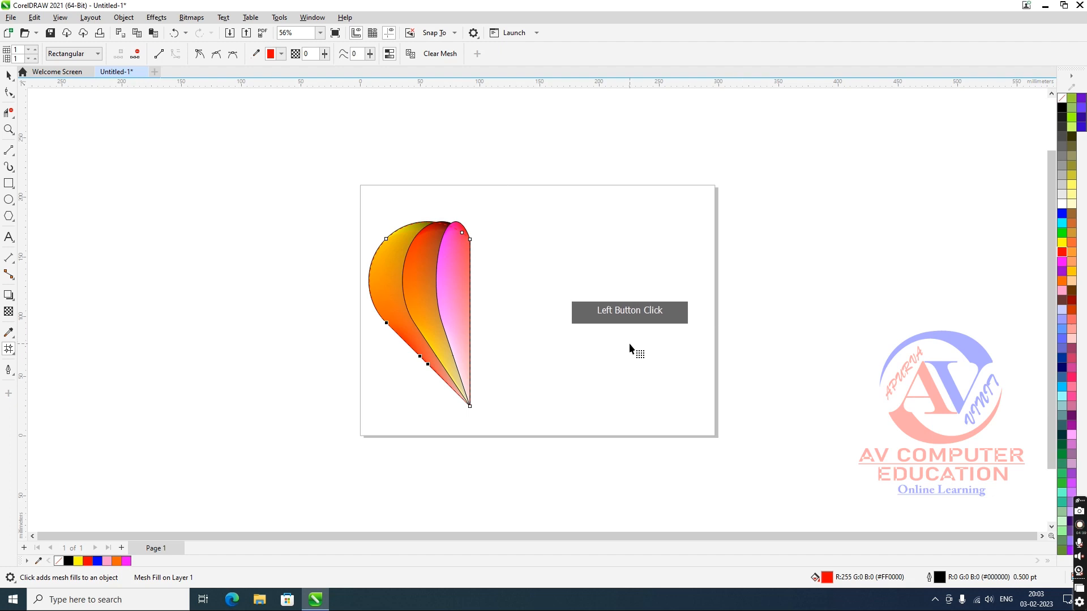
left_click(461, 348)
left_click(12, 79)
left_click(193, 223)
left_click(213, 237)
left_click(468, 338)
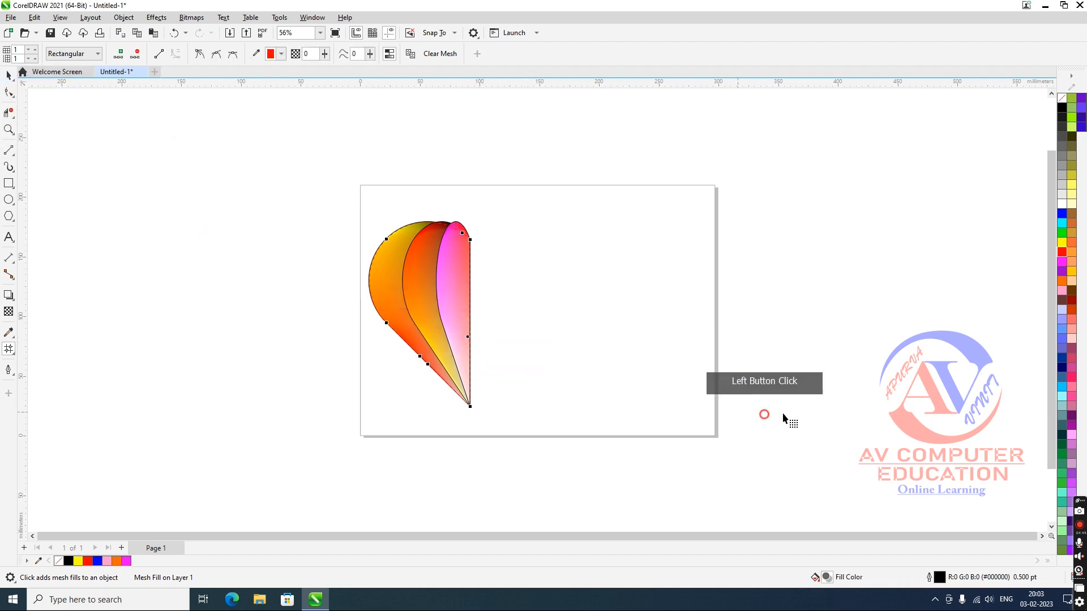
left_click(306, 361)
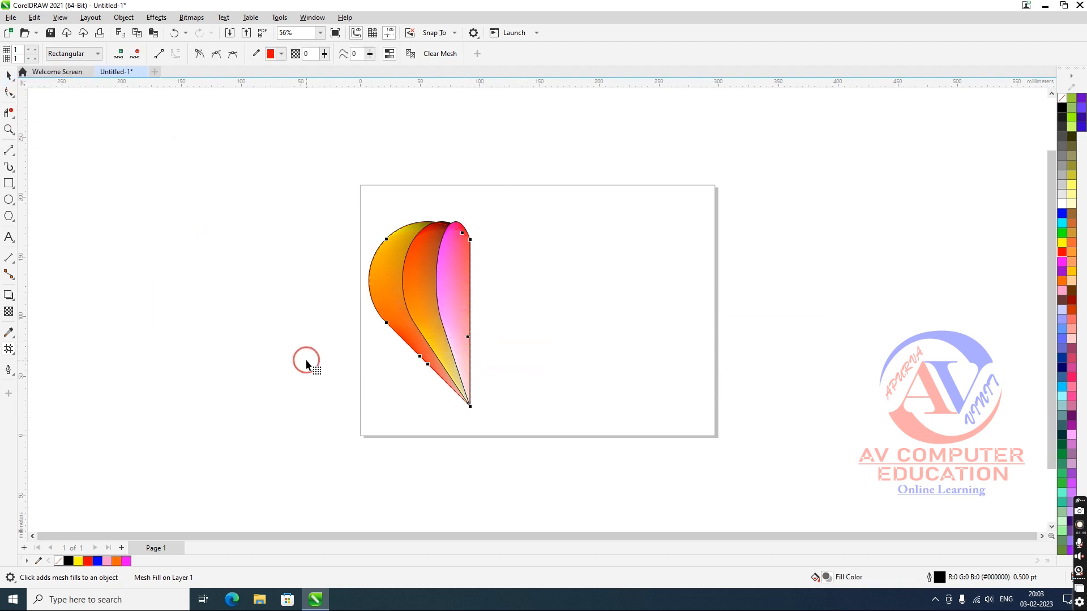
left_click(448, 299)
left_click(7, 78)
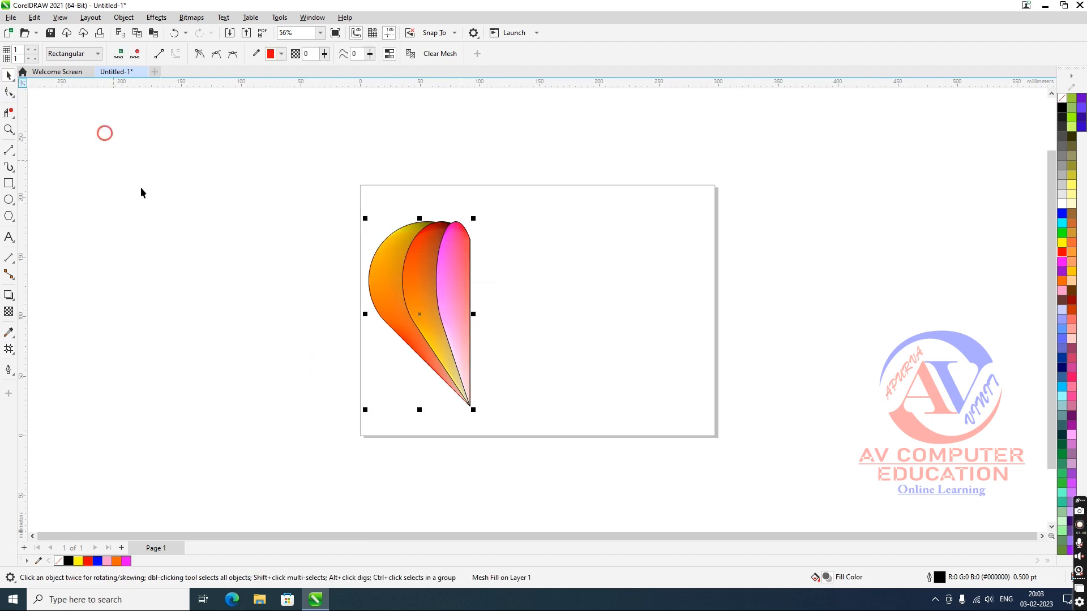
left_click(200, 226)
Colour the innermost half-heart shape's lower-left mesh nodes yellow and its bottom tip node black.
left_click(459, 311)
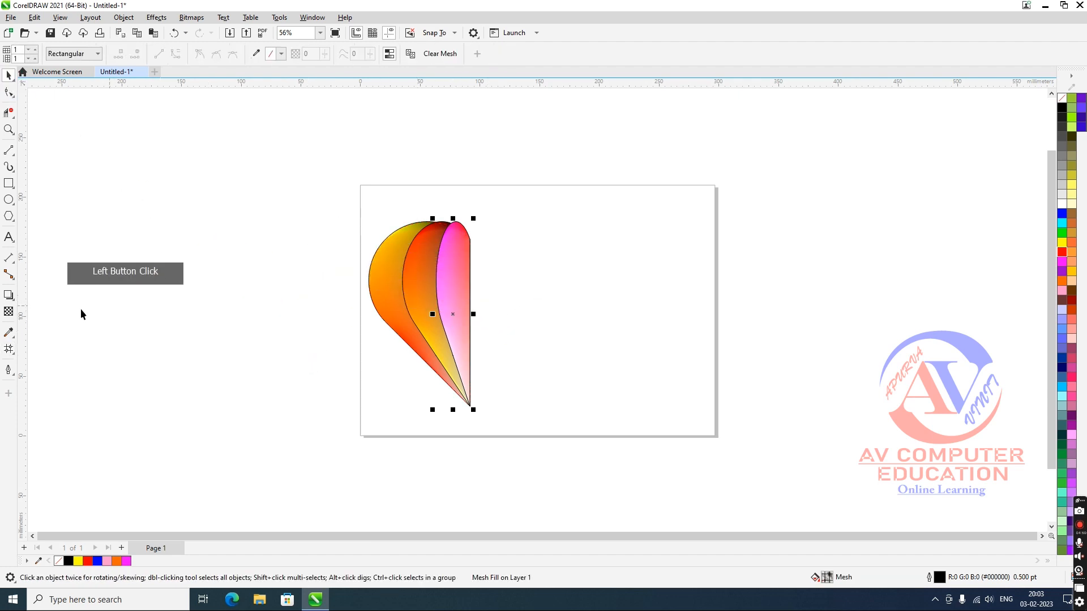
left_click(9, 349)
left_click(442, 321)
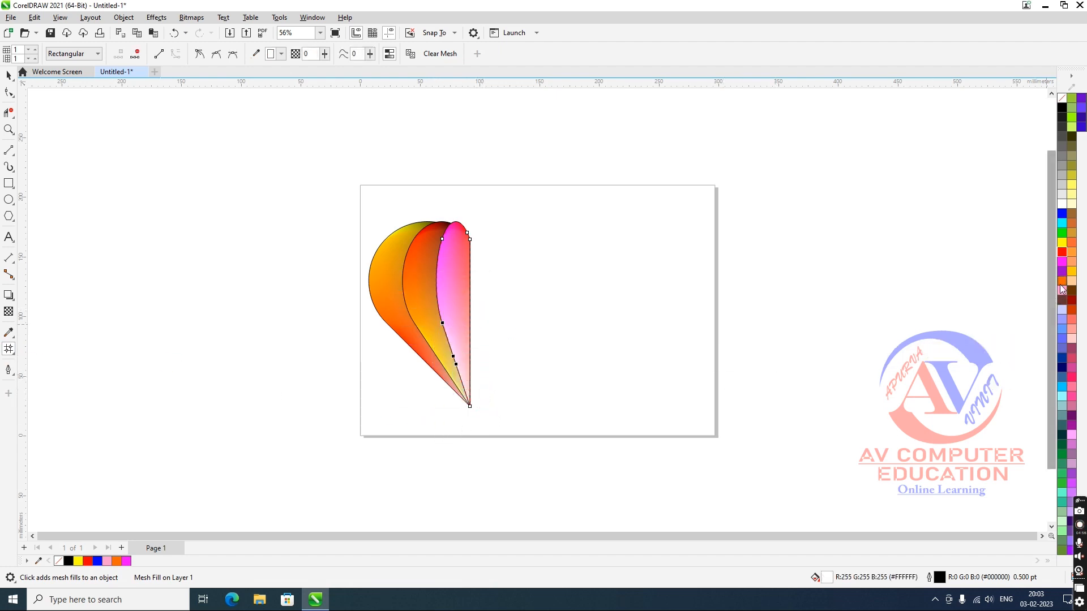
left_click(1062, 243)
left_click(510, 390)
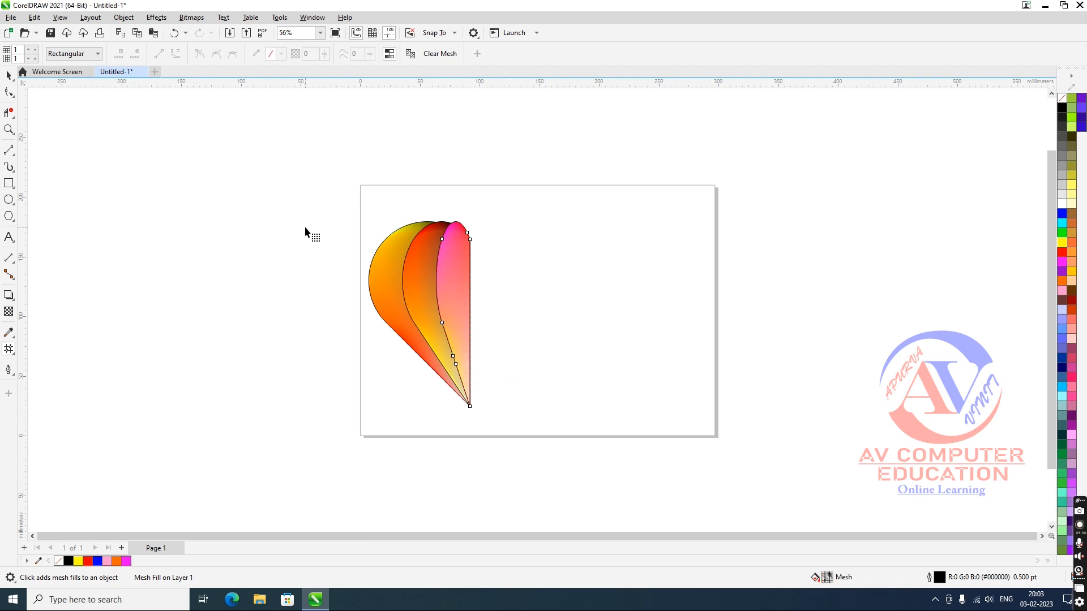
left_click(472, 407)
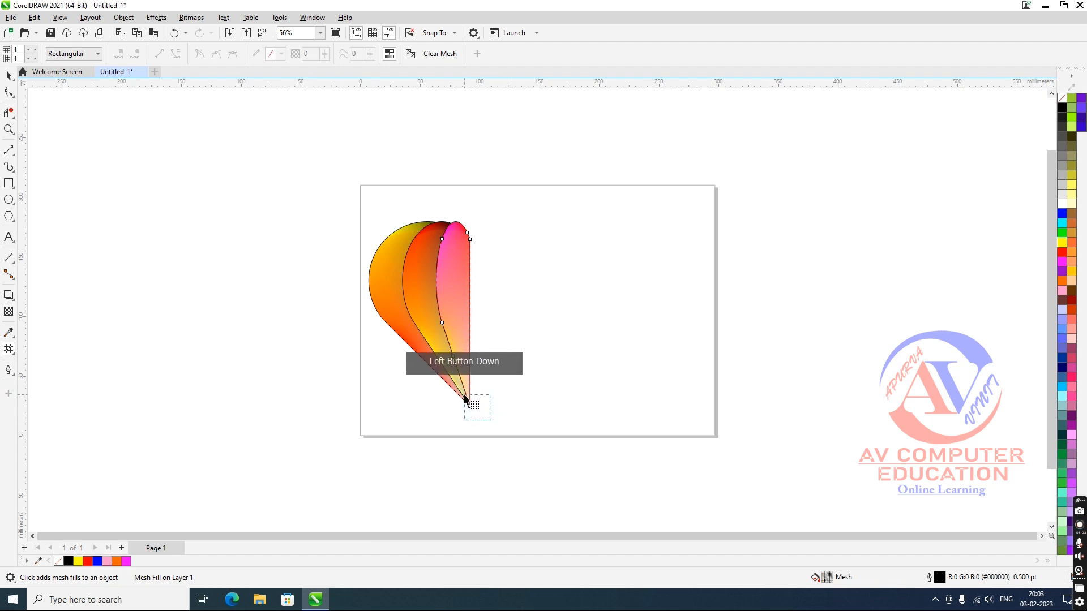
left_click(1062, 112)
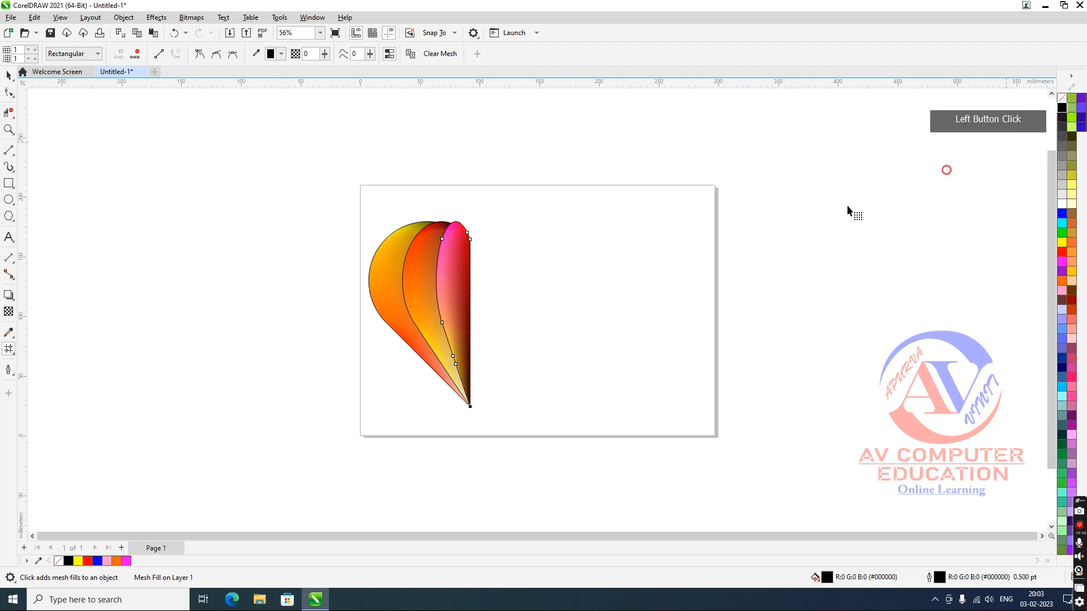
Colour the bottom tip mesh node of the middle half-heart shape near-black (#1A1A1A).
left_click(9, 75)
left_click(381, 370)
left_click(427, 340)
left_click(13, 351)
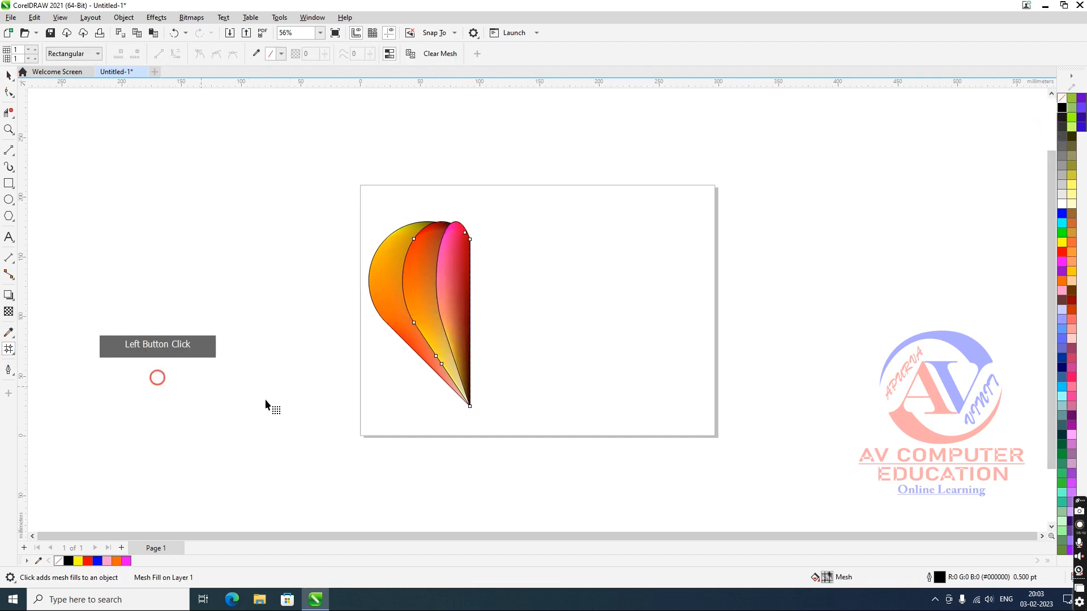
left_click(467, 403)
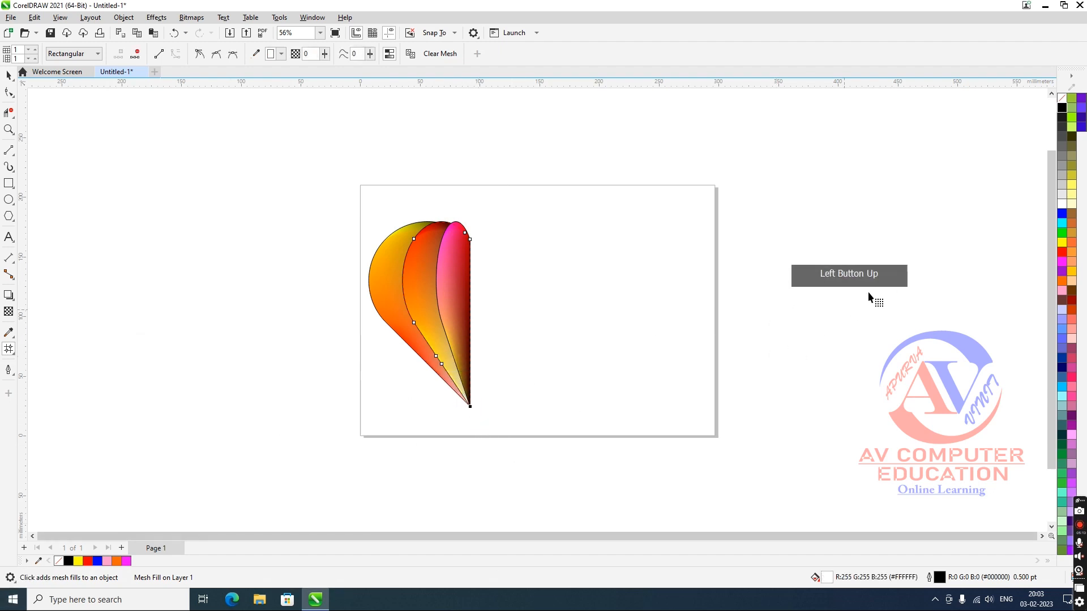
left_click(1063, 125)
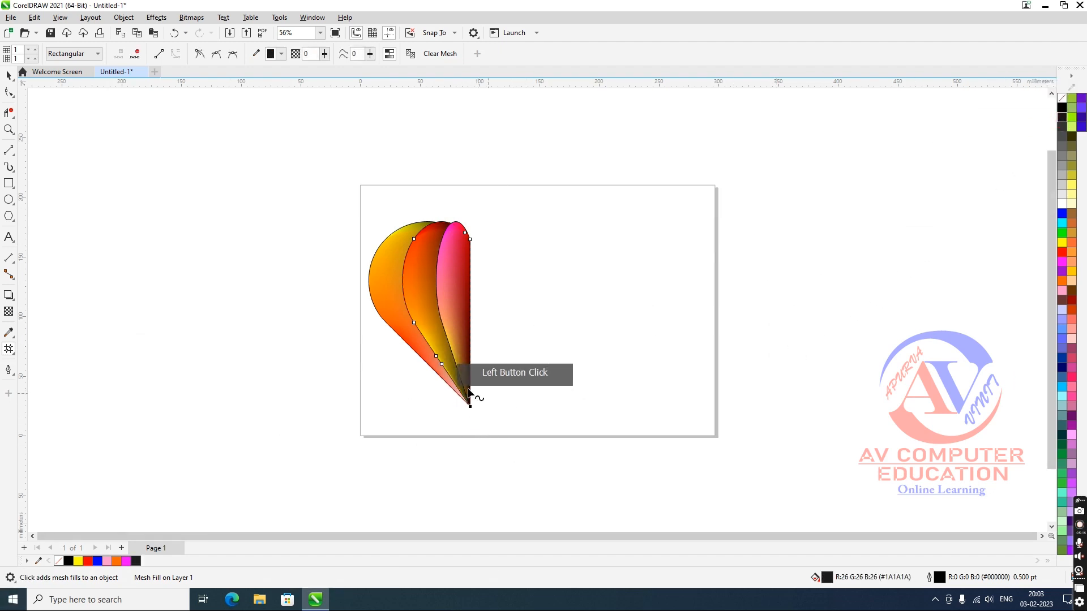
Colour the bottom tip mesh node of the outermost half-heart shape black.
left_click(9, 76)
left_click(249, 284)
left_click(407, 332)
left_click(7, 350)
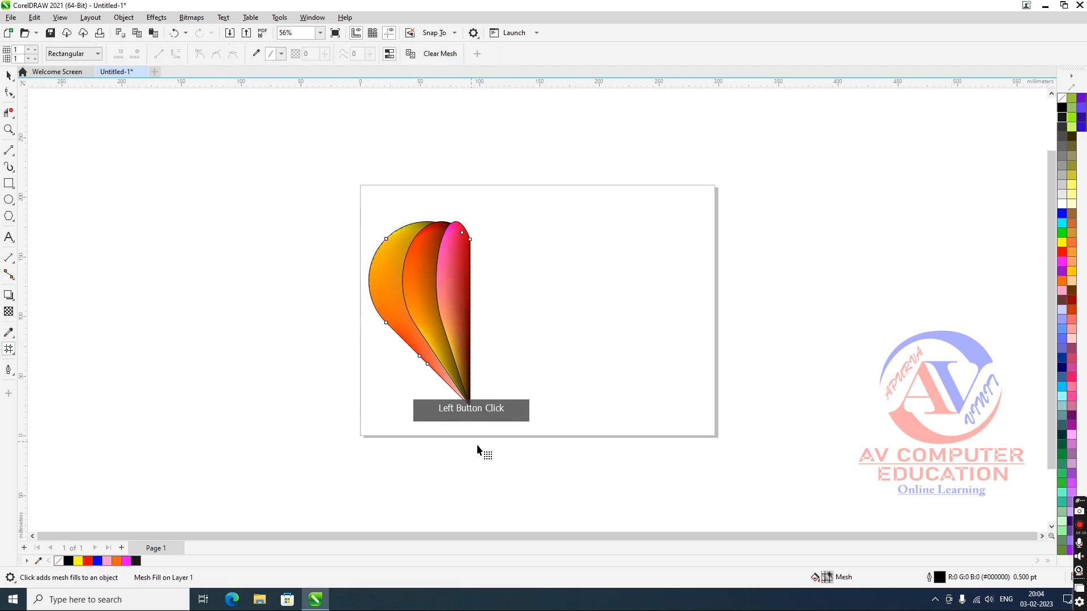
left_click(1061, 108)
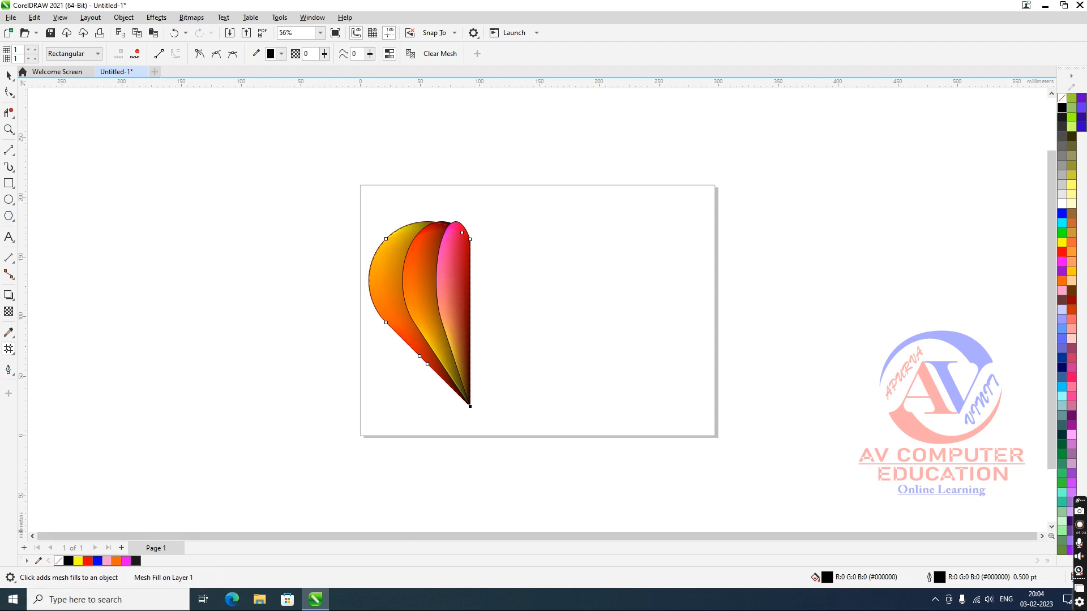
Mirror a copy of all three half-heart shapes horizontally across their straight right edge to complete the heart.
left_click(8, 76)
left_click_drag(351, 194, 517, 426)
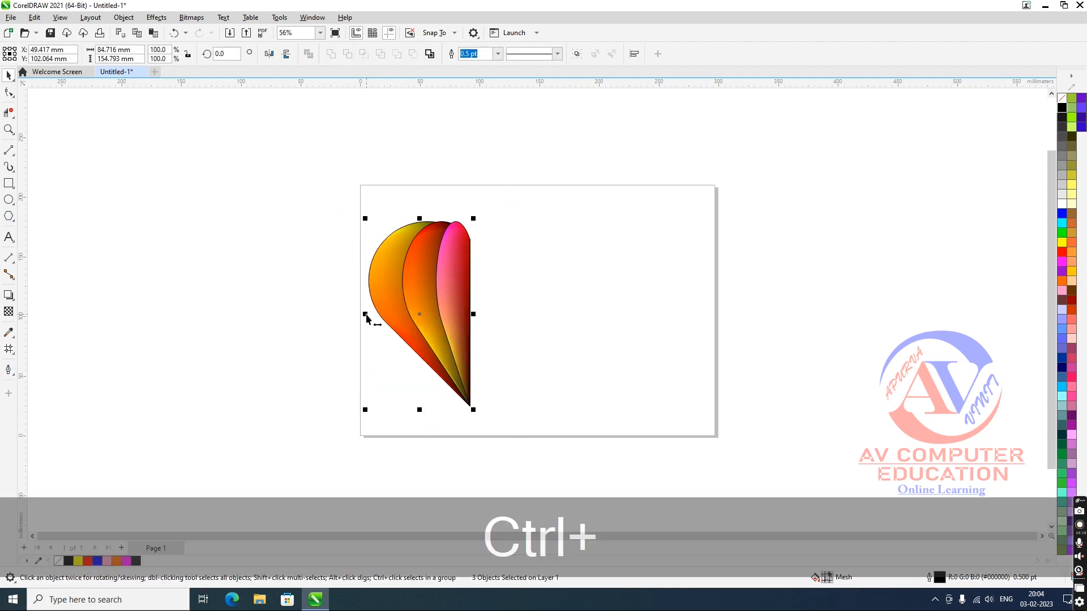
left_click_drag(366, 315, 503, 317)
left_click(600, 372)
Set the outline width of all six heart shapes to None.
left_click_drag(353, 205, 611, 420)
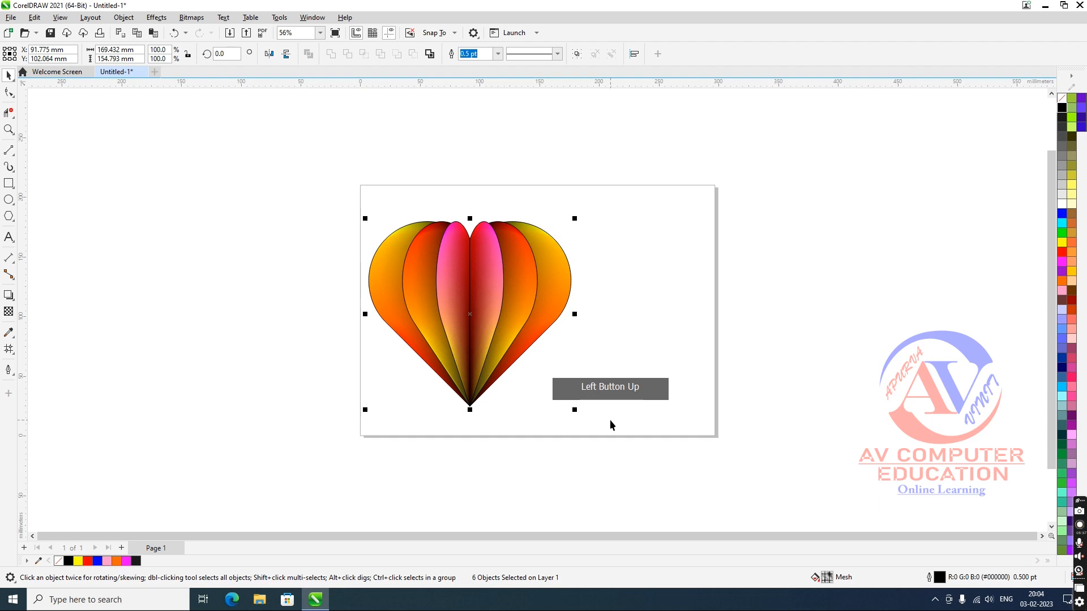
left_click(498, 54)
left_click(473, 65)
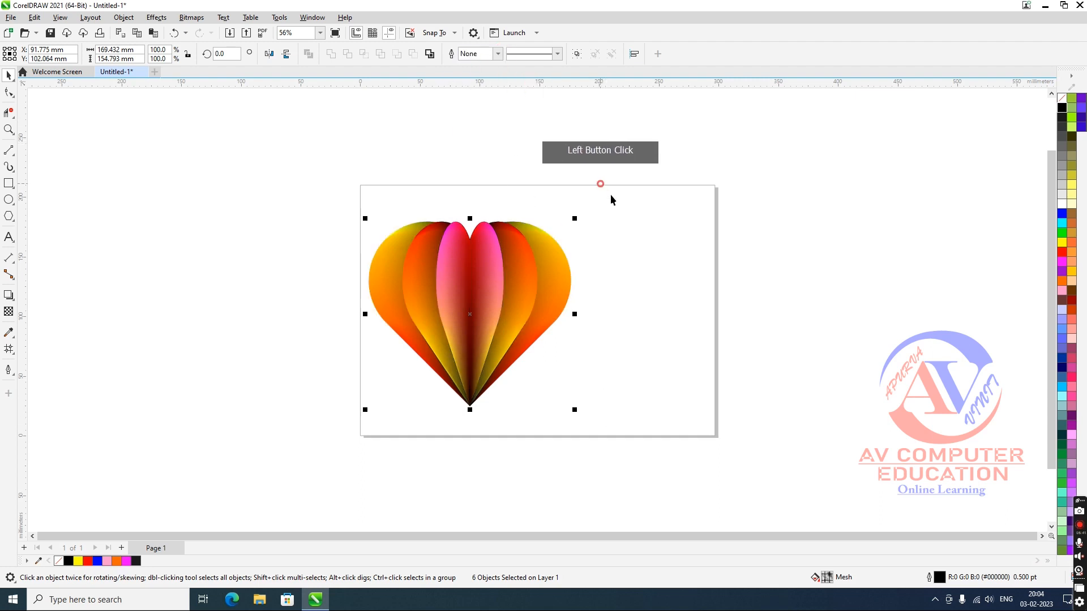
left_click(630, 233)
Duplicate the whole heart and place the copy to the right of the original.
left_click_drag(320, 184, 631, 423)
key("ctrl+d")
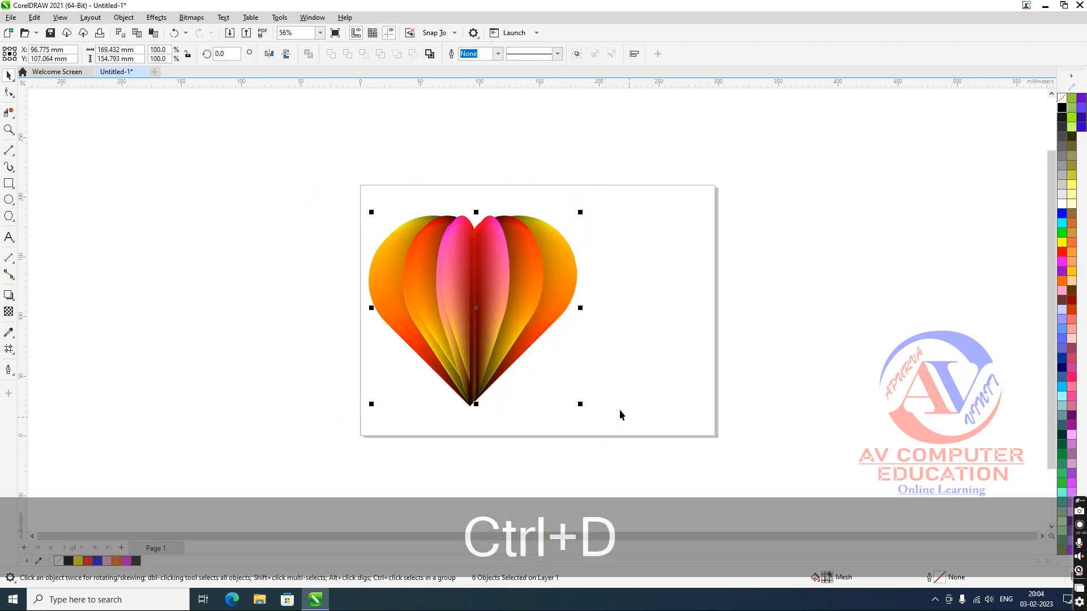
left_click_drag(480, 311, 686, 311)
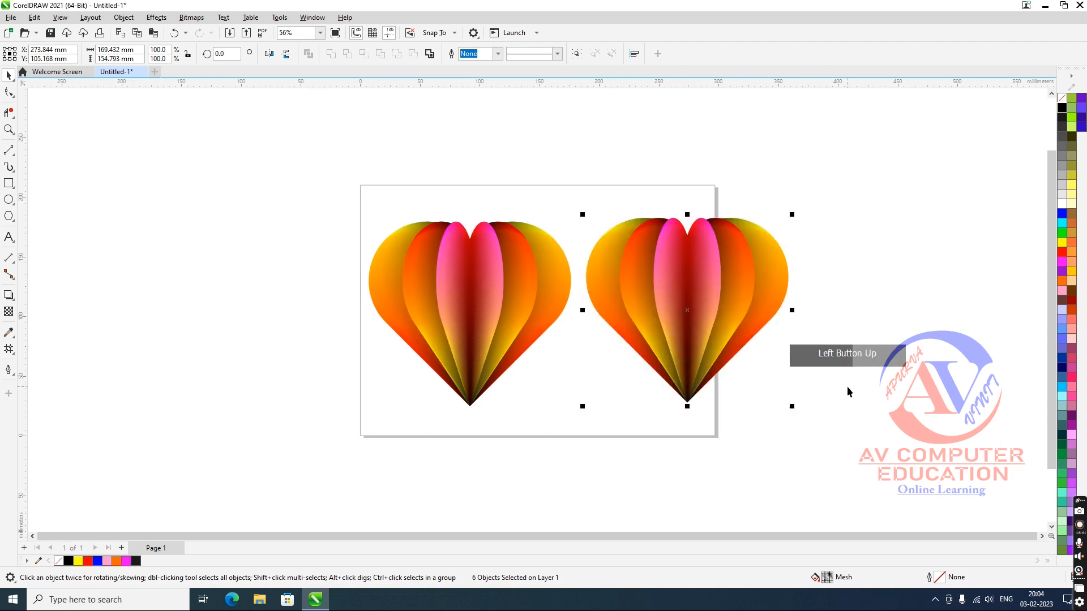
Scale both hearts down together proportionally so that they fit side by side within the page width.
left_click(384, 290)
left_click_drag(245, 144, 853, 440)
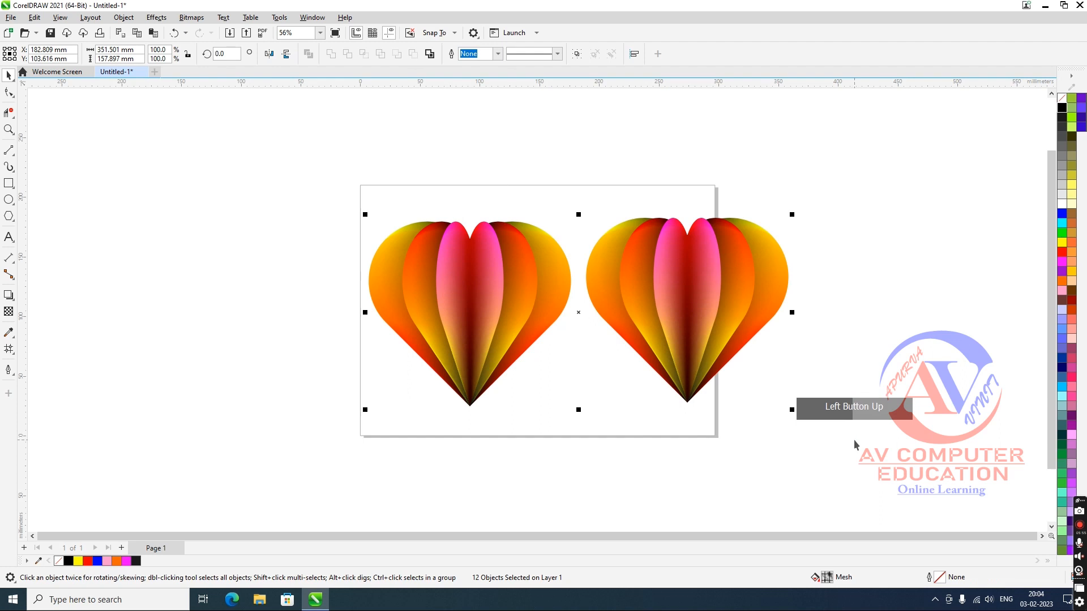
left_click_drag(791, 409, 711, 371)
left_click(773, 386)
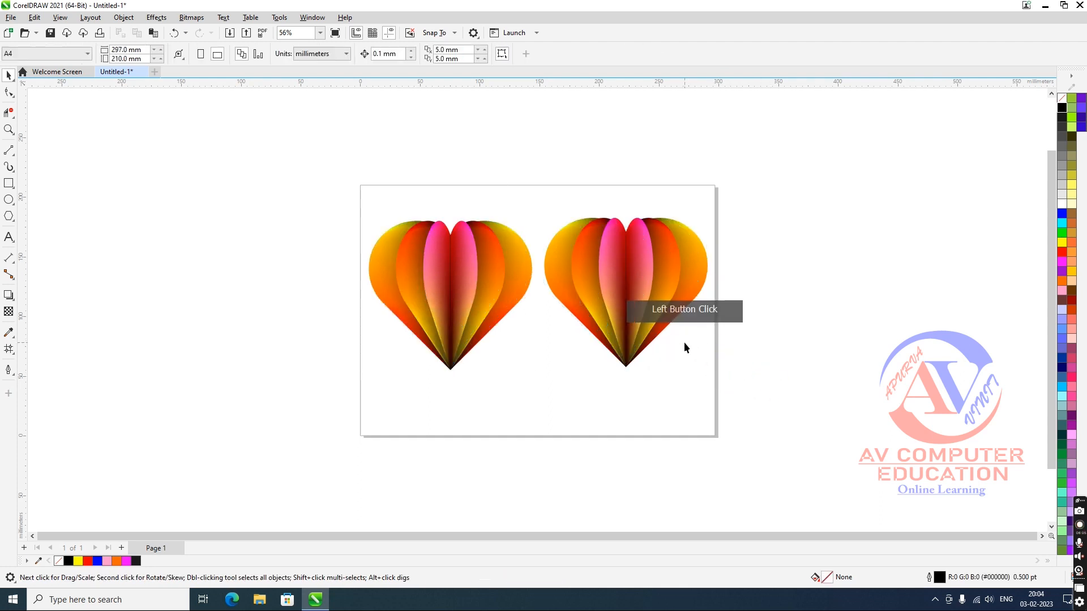
Give all shapes of the right heart a 3.0 pt white outline.
scroll(684, 343, "up", 1)
left_click_drag(778, 428, 487, 164)
left_click(498, 54)
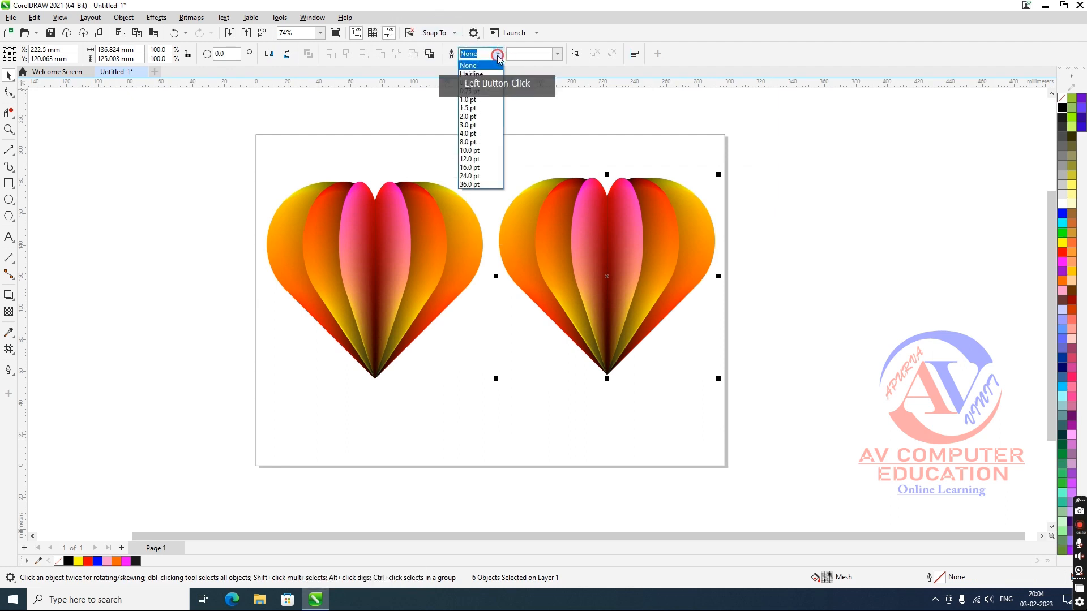
left_click(468, 125)
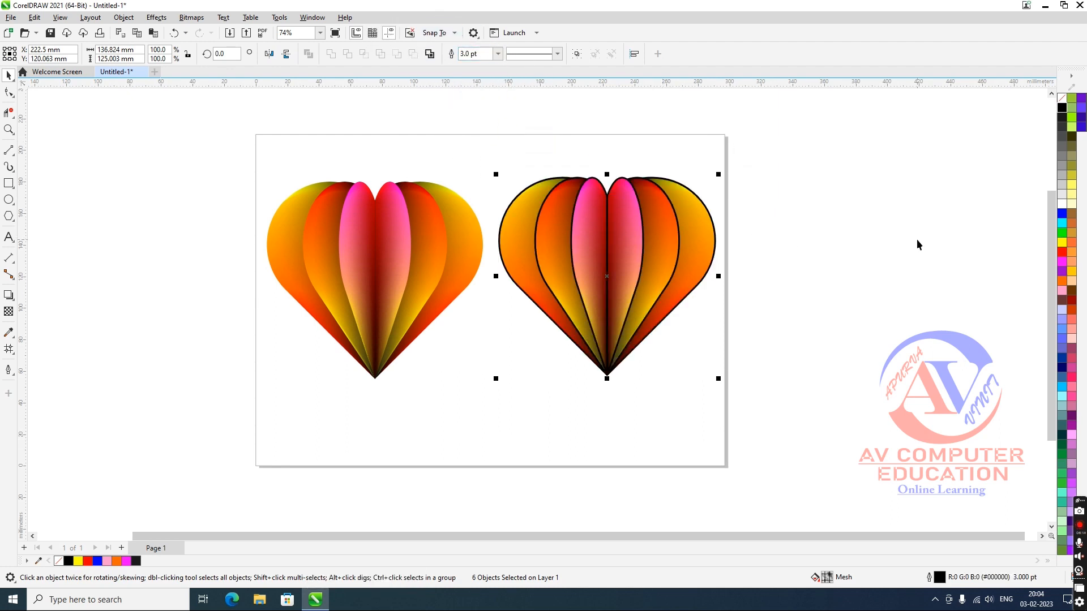
right_click(1062, 204)
left_click(1052, 210)
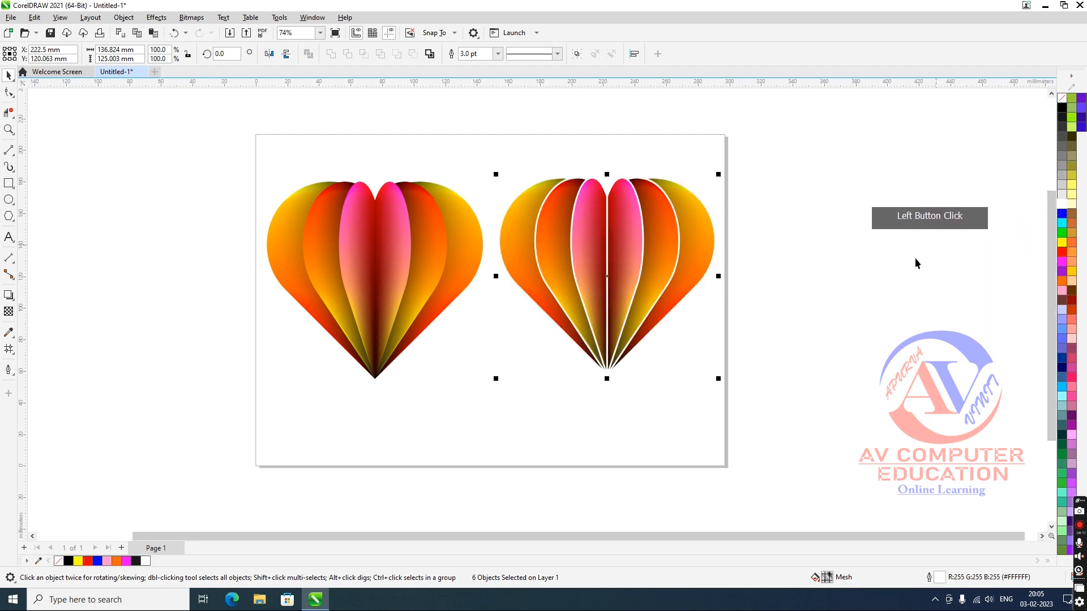
left_click(800, 377)
Apply a Gaussian Blur with a radius of 3.5 pixels to the white-outlined right heart.
left_click_drag(783, 435, 491, 124)
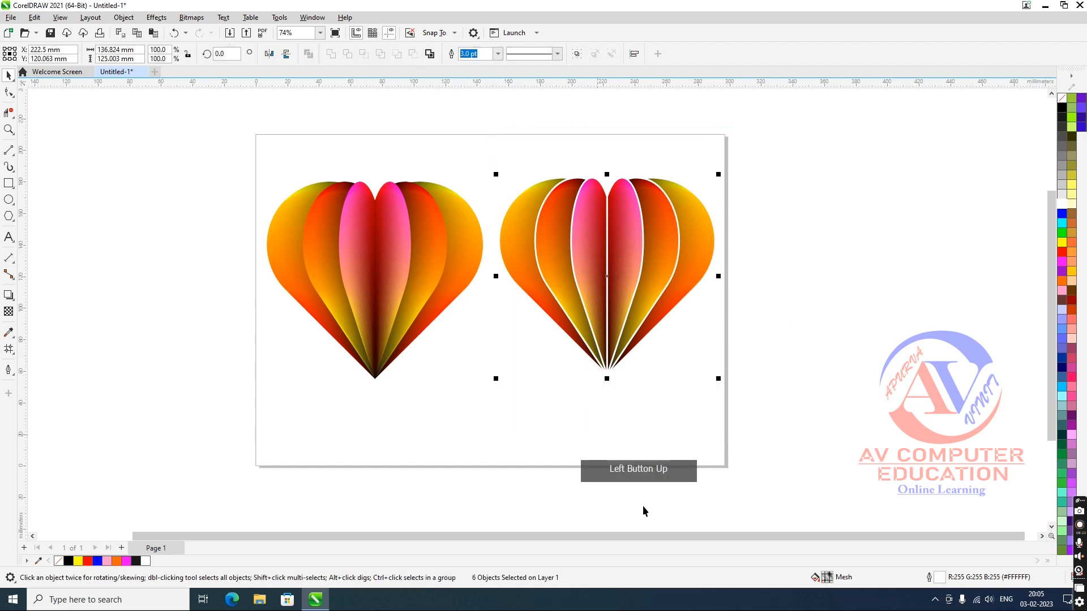
left_click(188, 19)
mouse_move(156, 17)
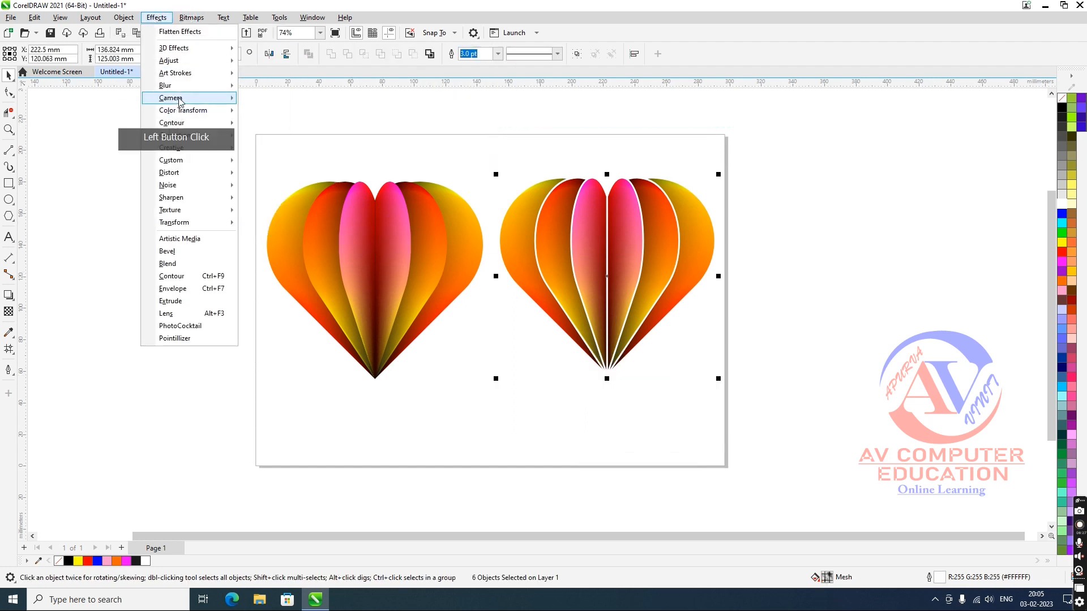
mouse_move(170, 86)
left_click(278, 111)
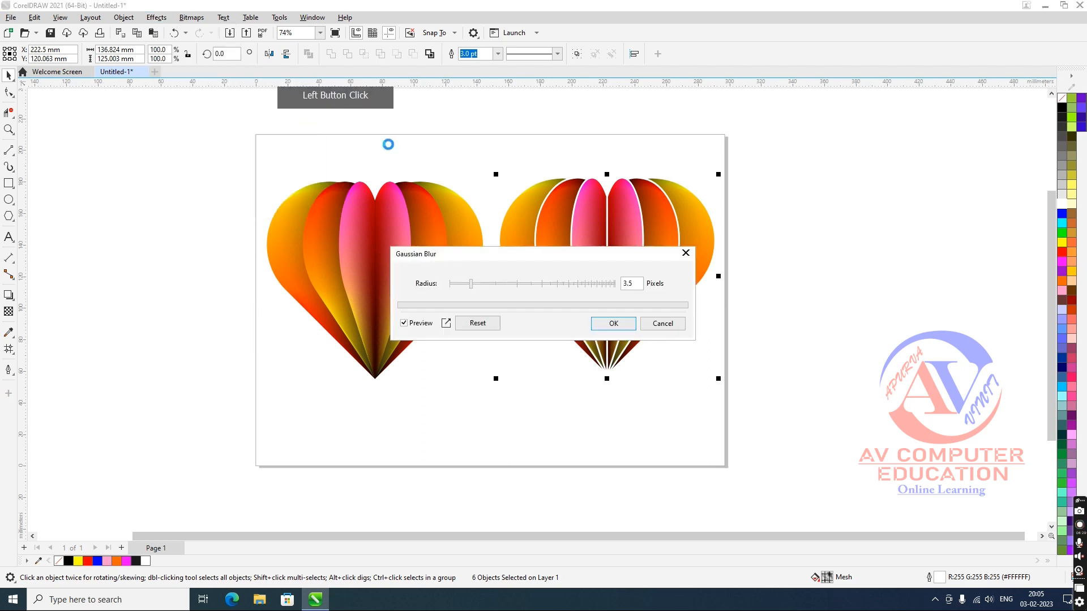
left_click_drag(551, 256, 842, 302)
left_click(905, 369)
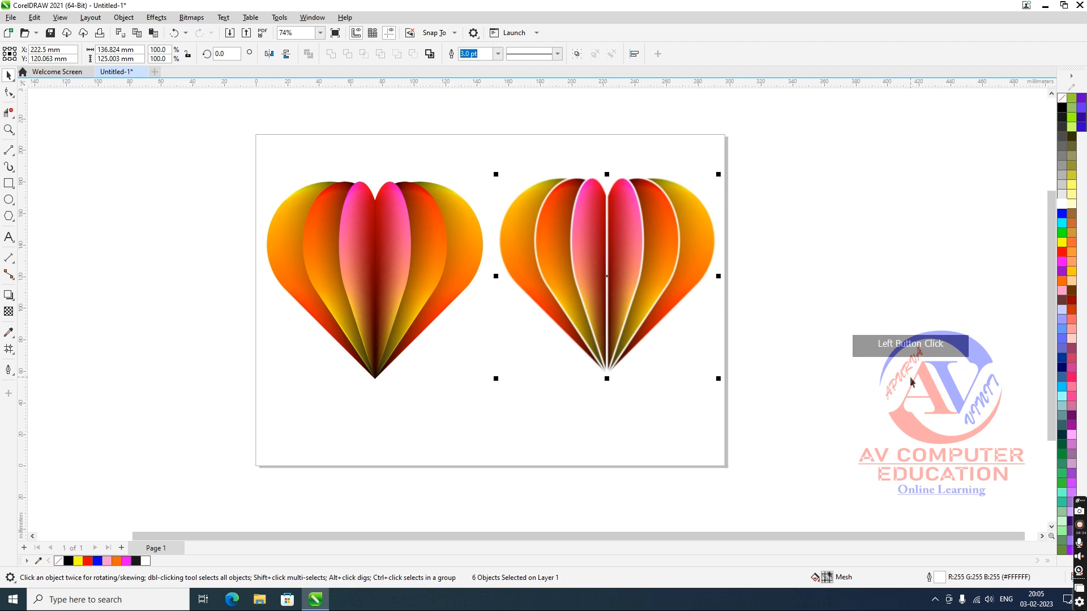
left_click(879, 394)
Apply a light Gaussian Blur to all shapes of the left heart.
left_click_drag(230, 137, 491, 425)
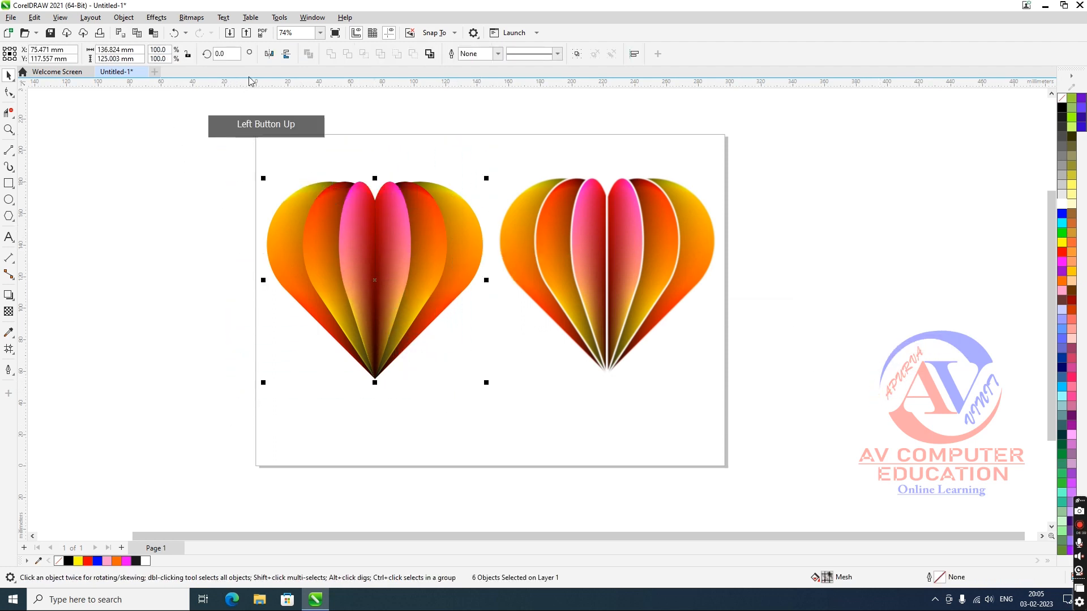
left_click(156, 18)
mouse_move(180, 85)
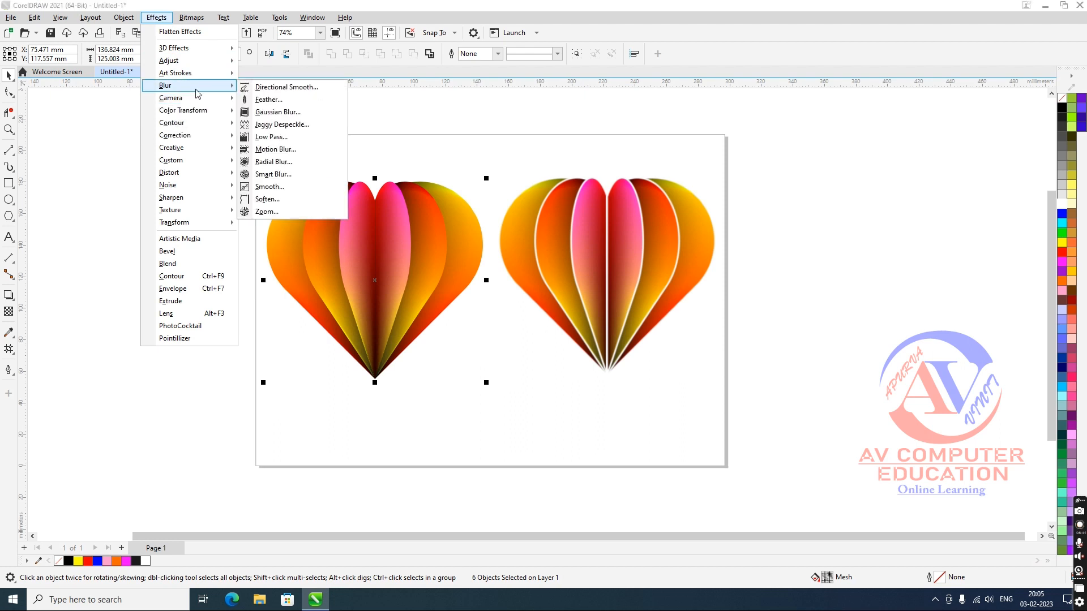
left_click(307, 116)
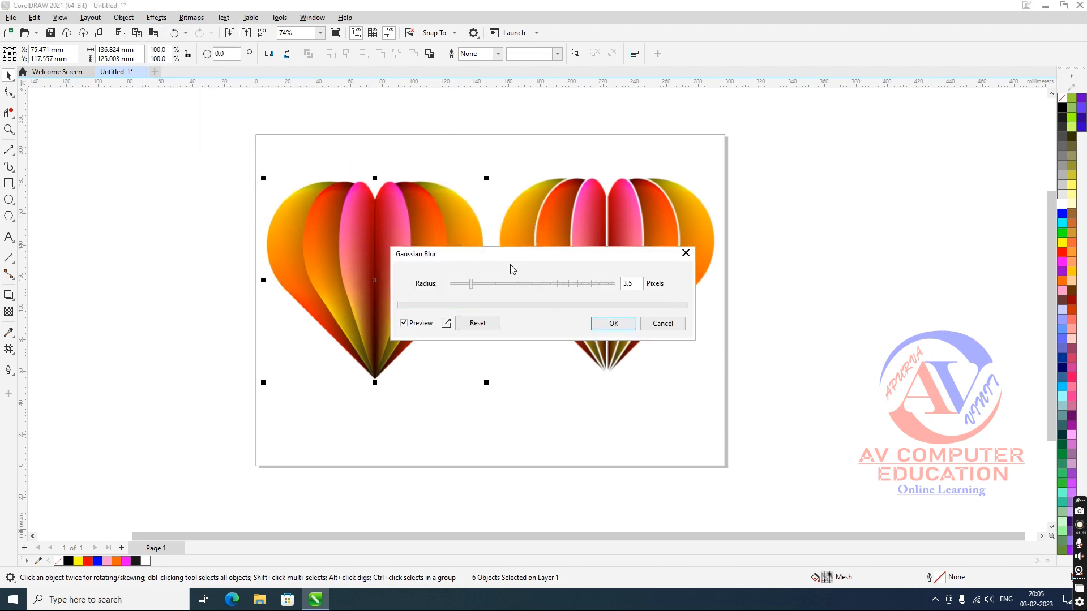
left_click_drag(508, 259, 677, 352)
left_click(679, 353)
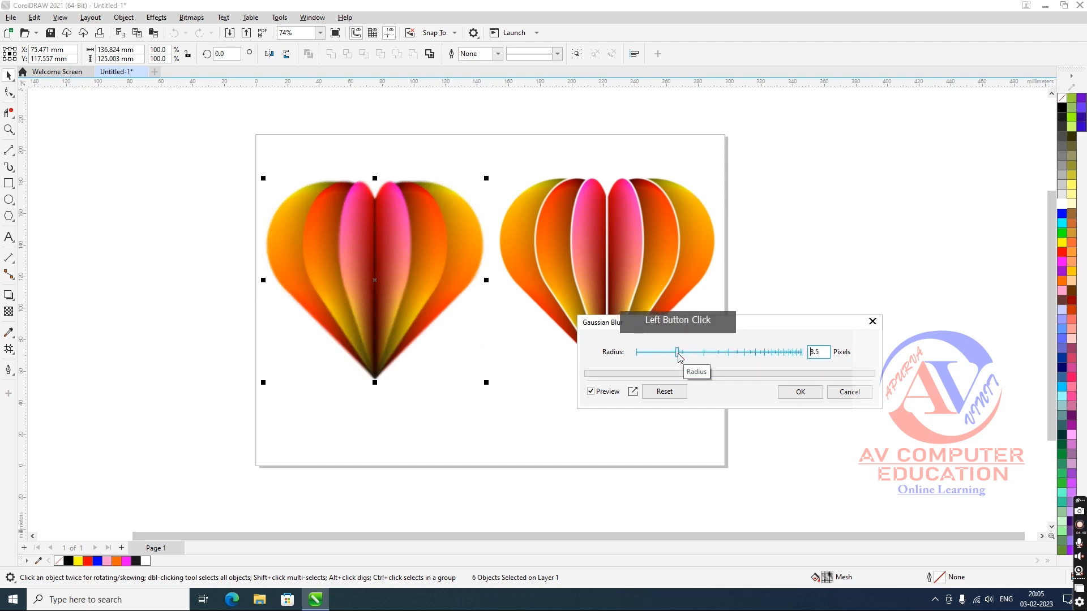
left_click(661, 352)
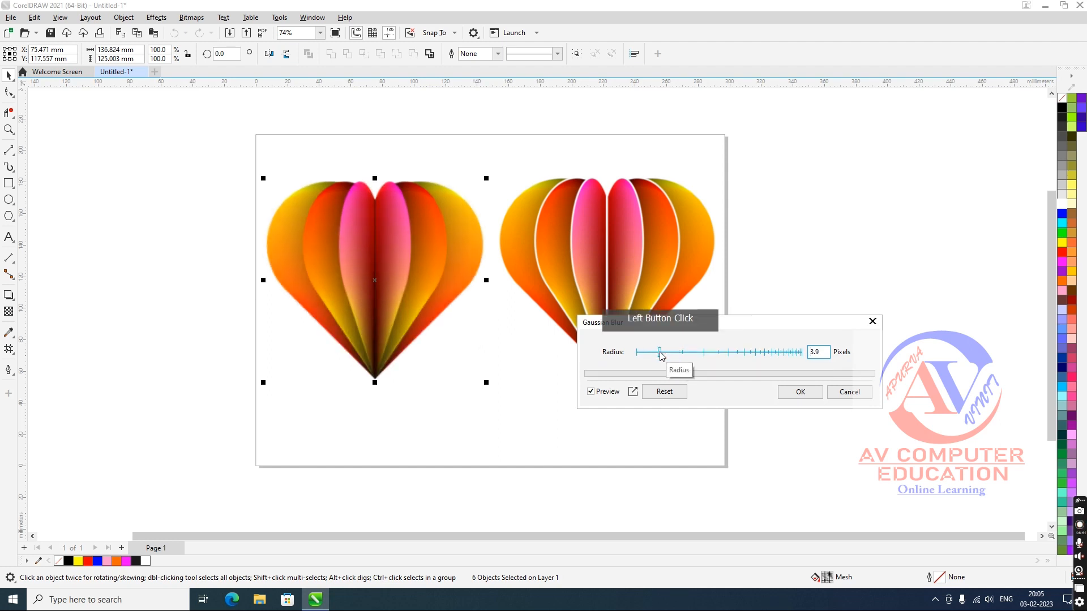
left_click(653, 353)
left_click(656, 353)
left_click(800, 392)
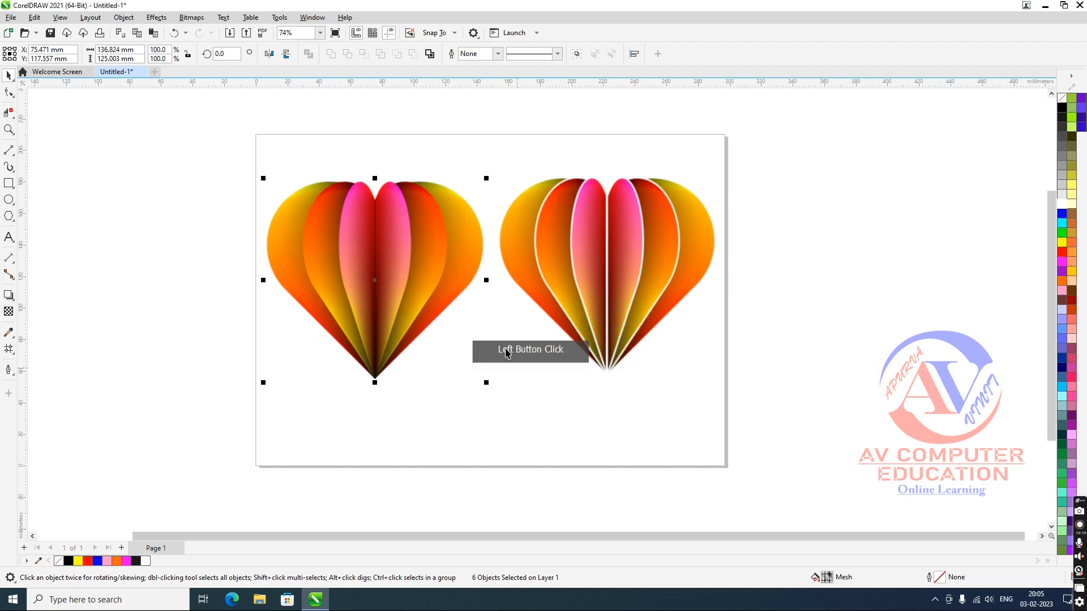
Give the shapes of the left heart a red outline.
right_click(1064, 251)
left_click(1053, 258)
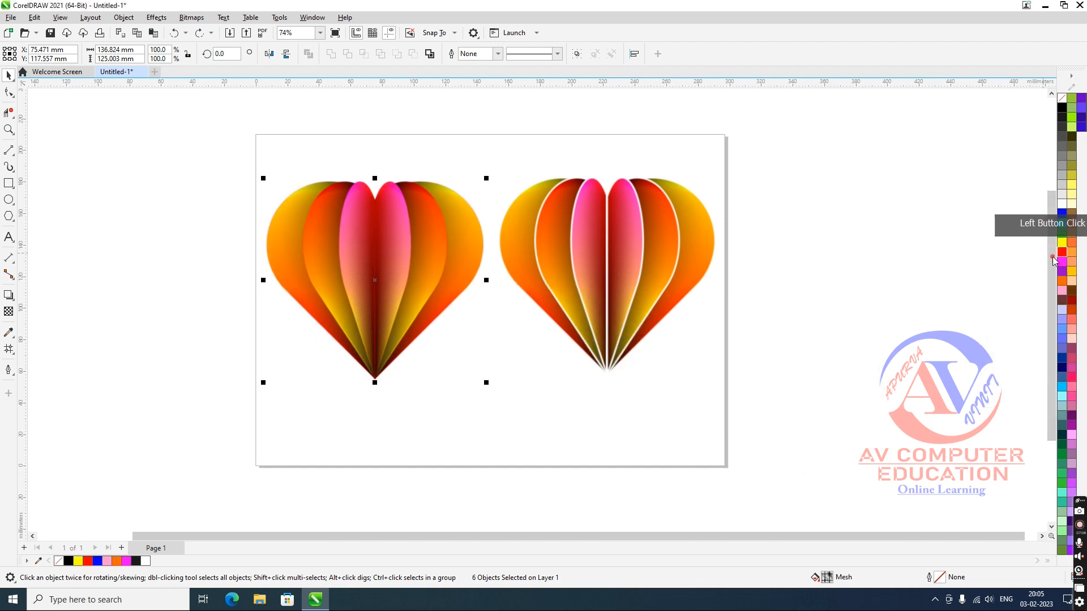
left_click(236, 145)
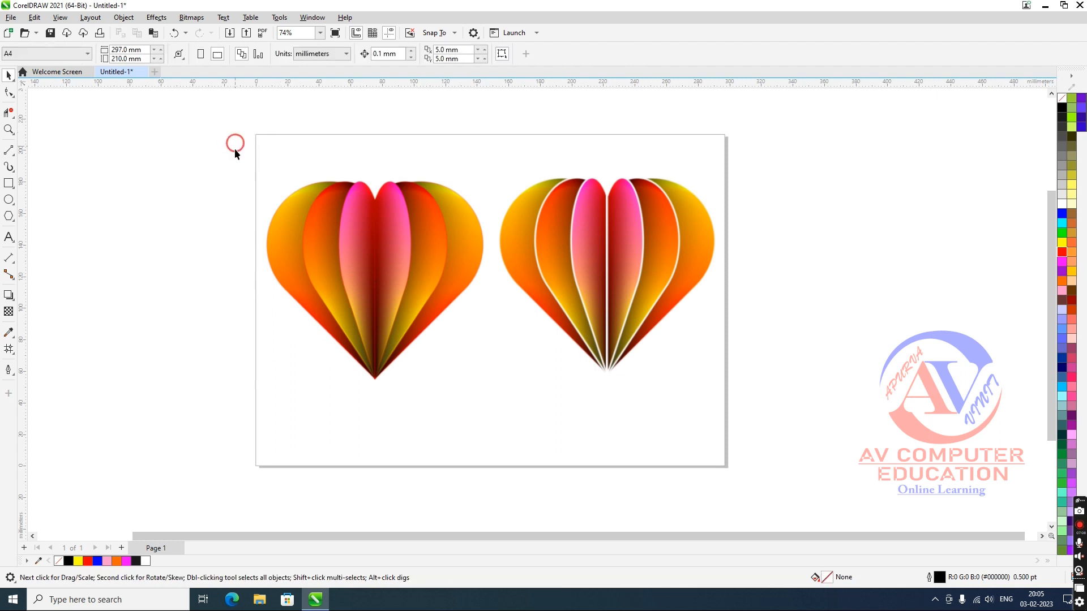
Group the shapes of the left heart and the shapes of the right heart into two separate groups.
left_click_drag(216, 135, 494, 423)
key("ctrl+g")
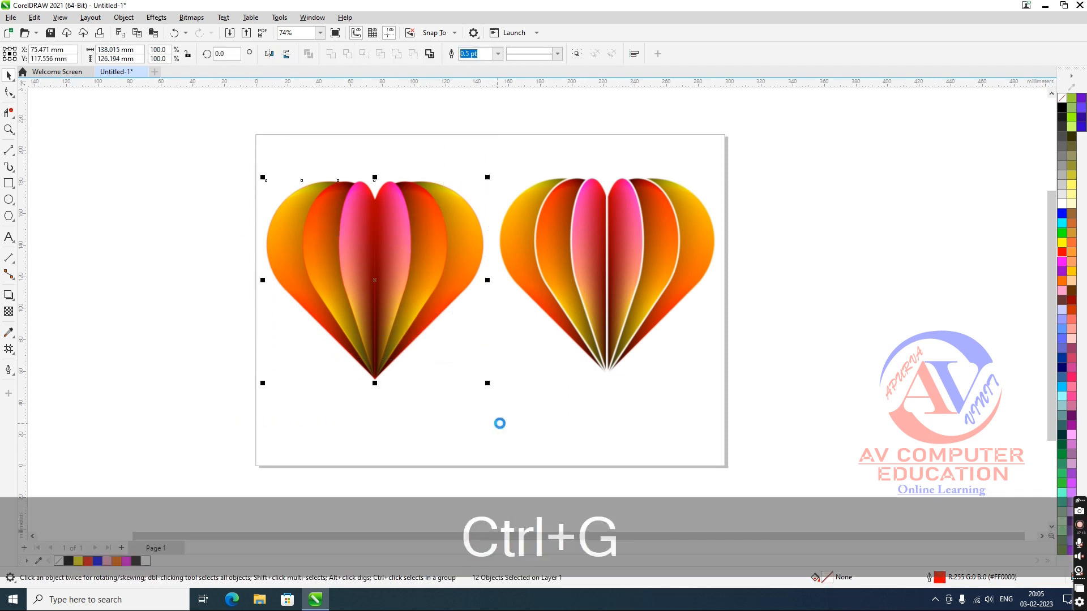
left_click_drag(771, 430, 498, 139)
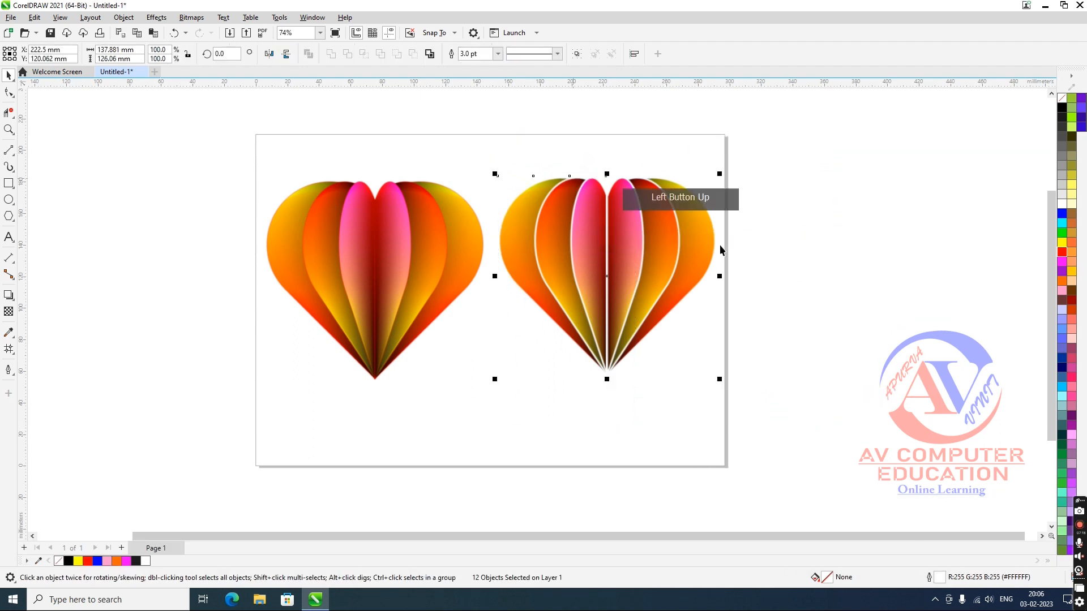
key("ctrl+g")
Align the two heart groups along their bottom edges and check both at a larger zoom and full screen.
left_click_drag(841, 428, 167, 139)
key("b")
left_click(803, 406)
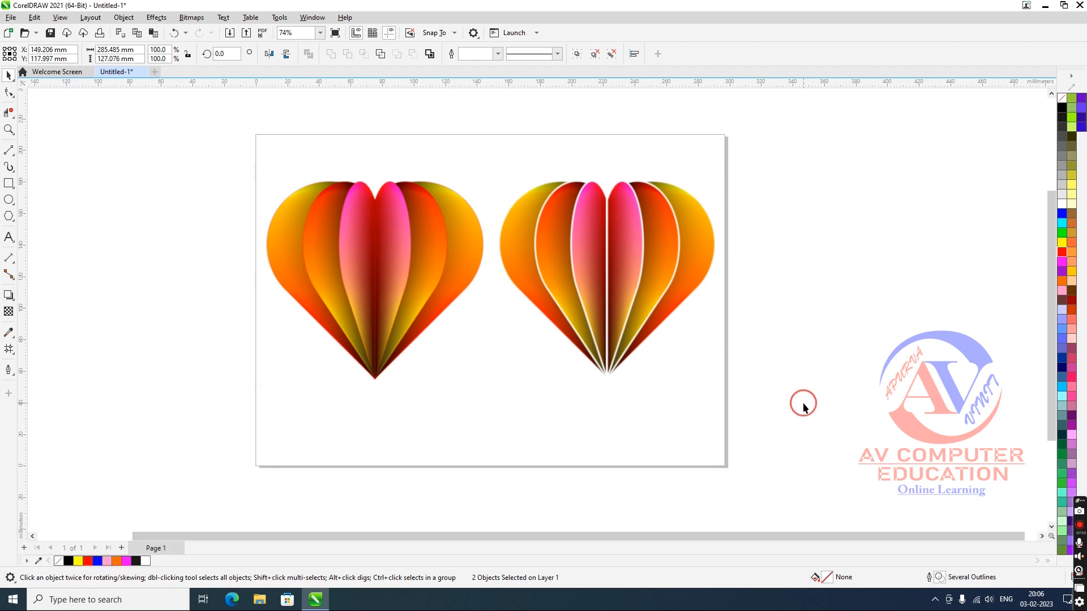
key("F4")
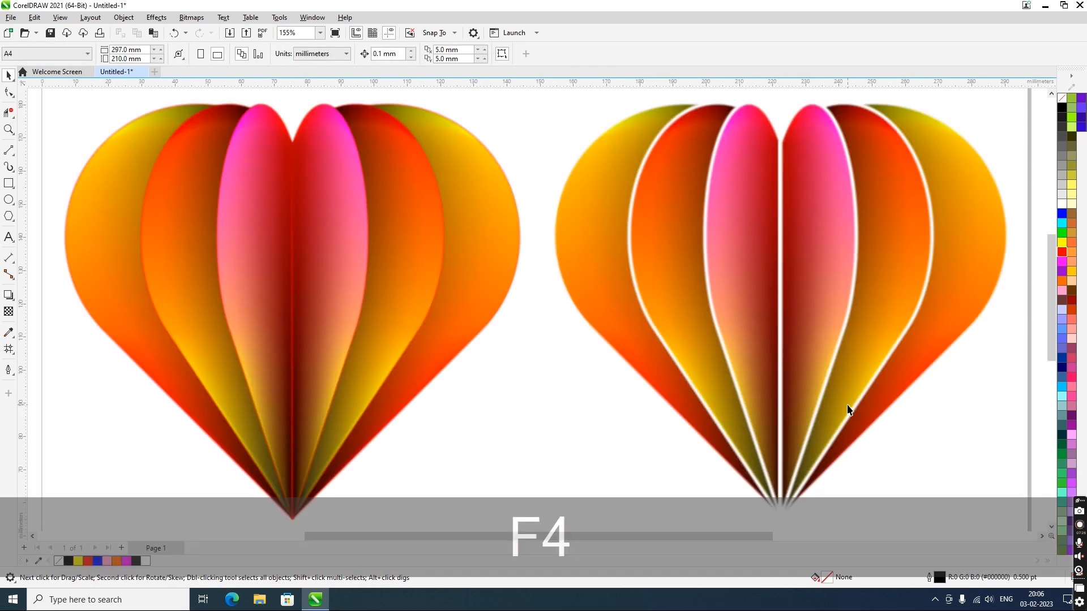
key("F9")
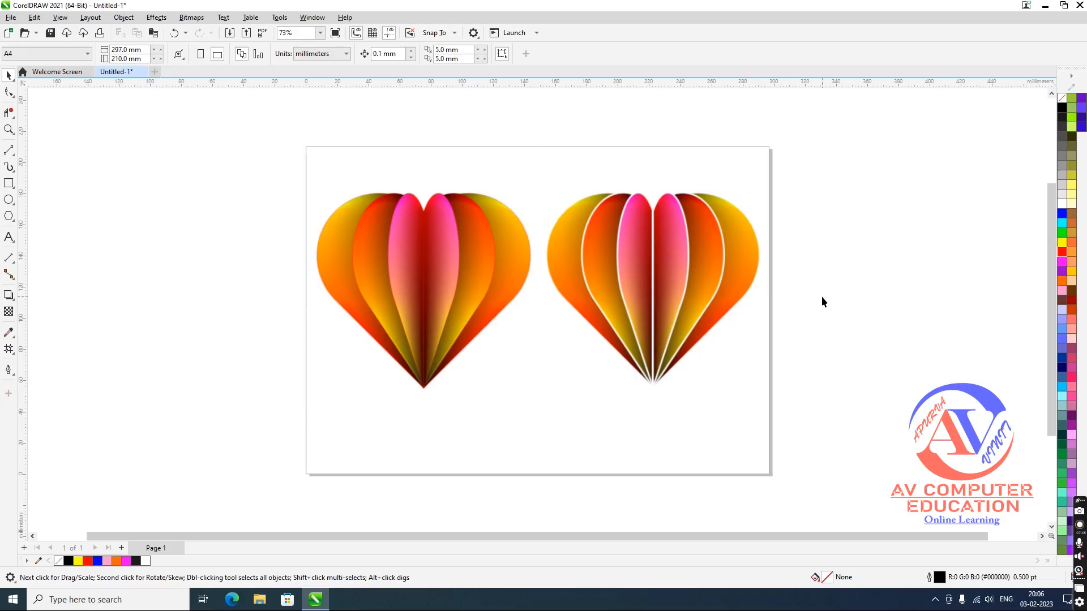
Add black drop shadows falling straight down, offset about 9 mm on the left heart and about 11 mm on the right heart.
left_click(432, 282)
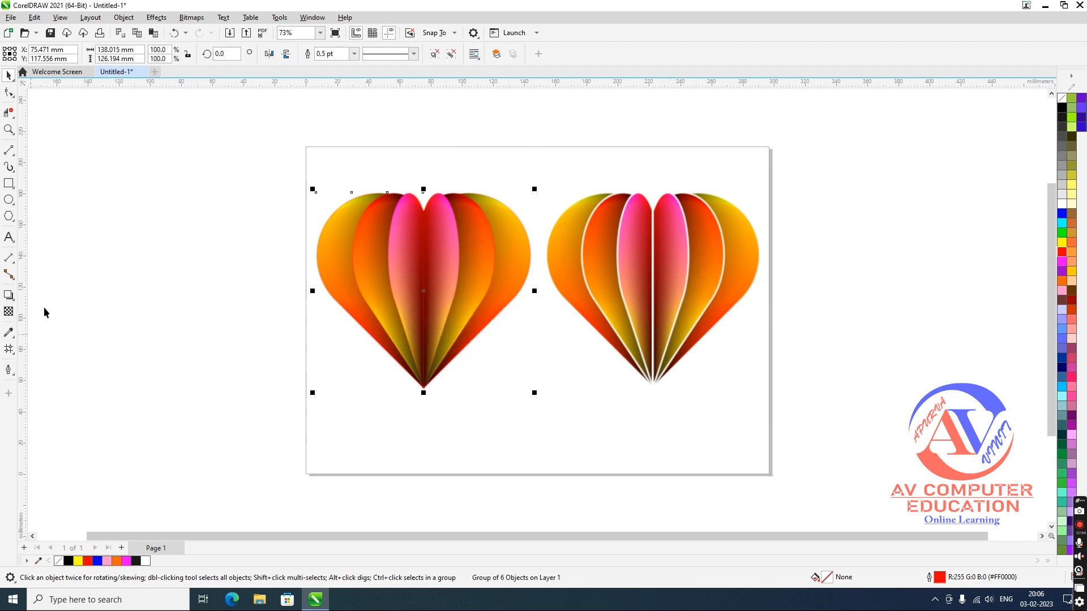
left_click(156, 17)
mouse_move(123, 18)
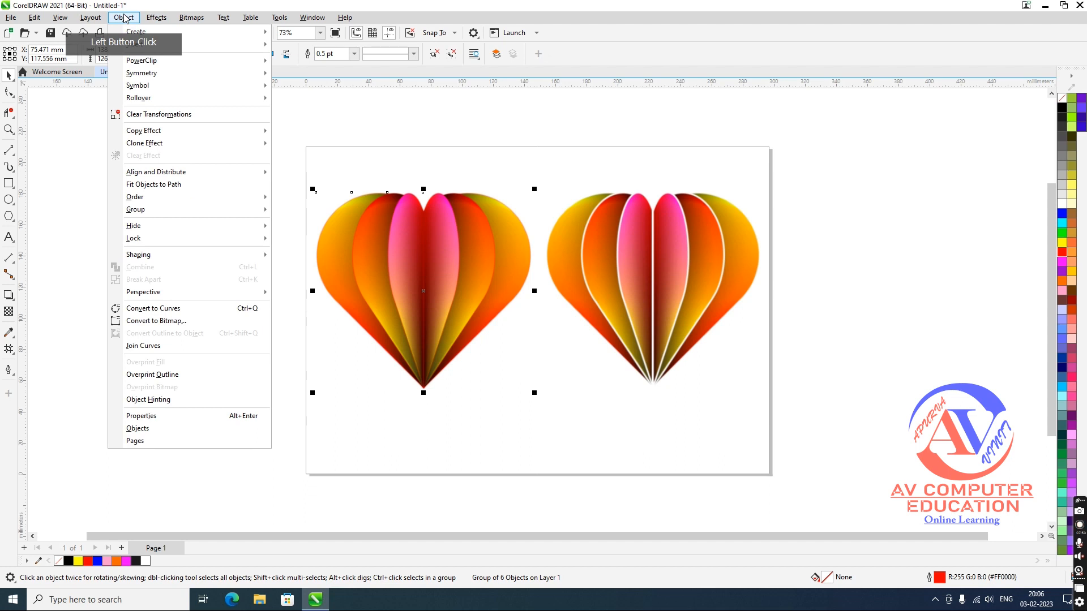
left_click(166, 311)
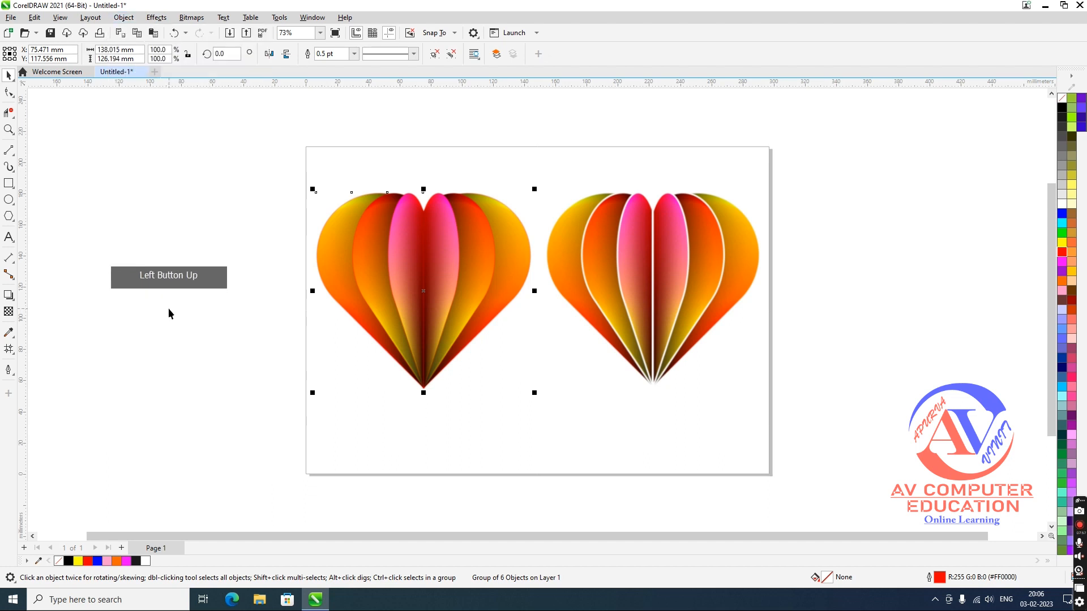
left_click(9, 294)
left_click_drag(423, 291, 422, 403)
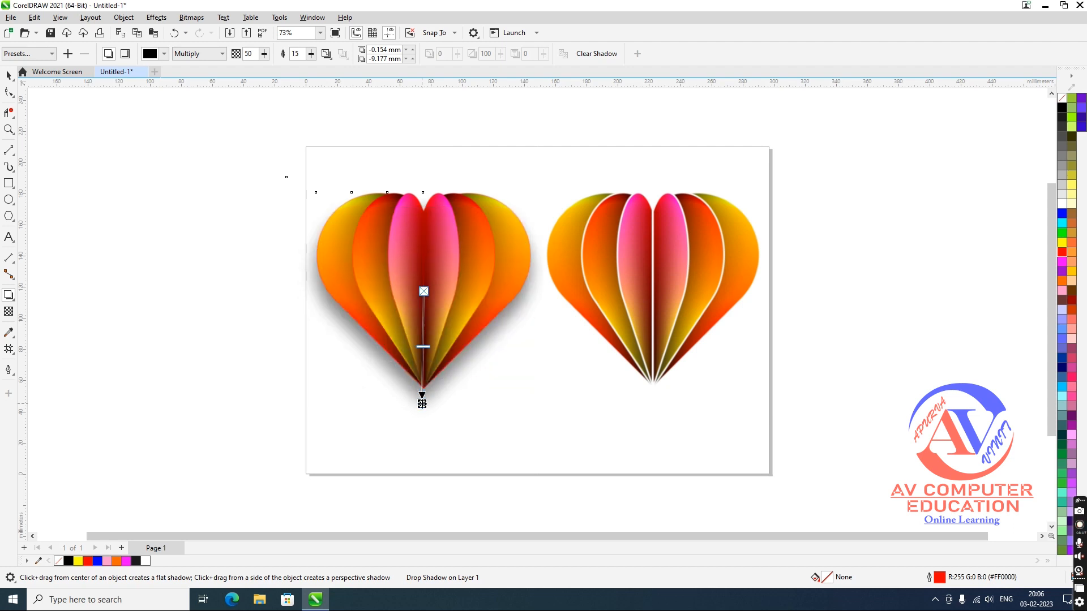
left_click_drag(658, 293, 660, 406)
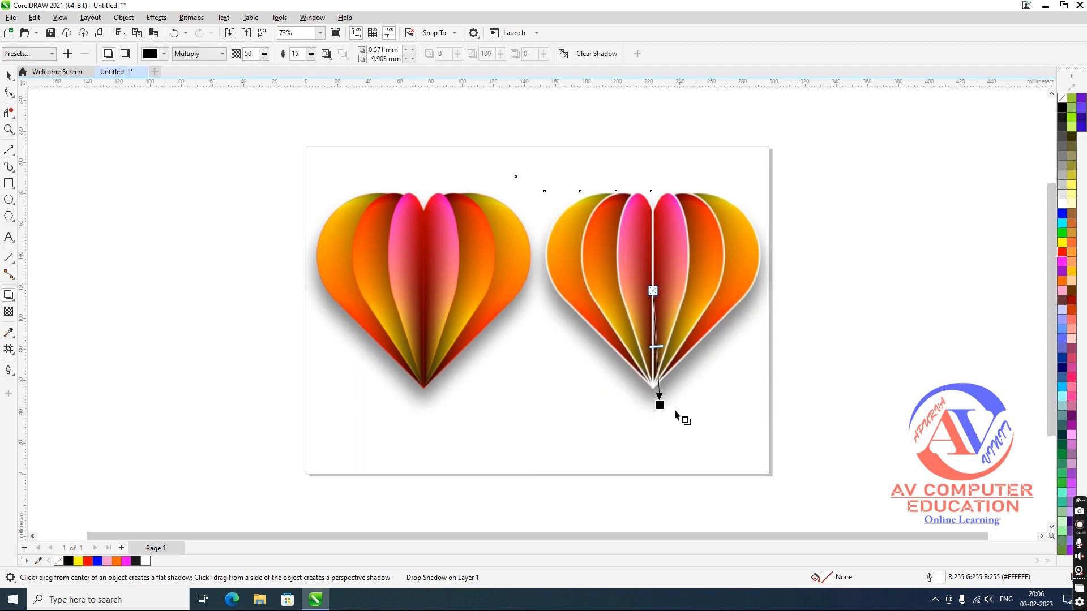
left_click_drag(660, 404, 653, 406)
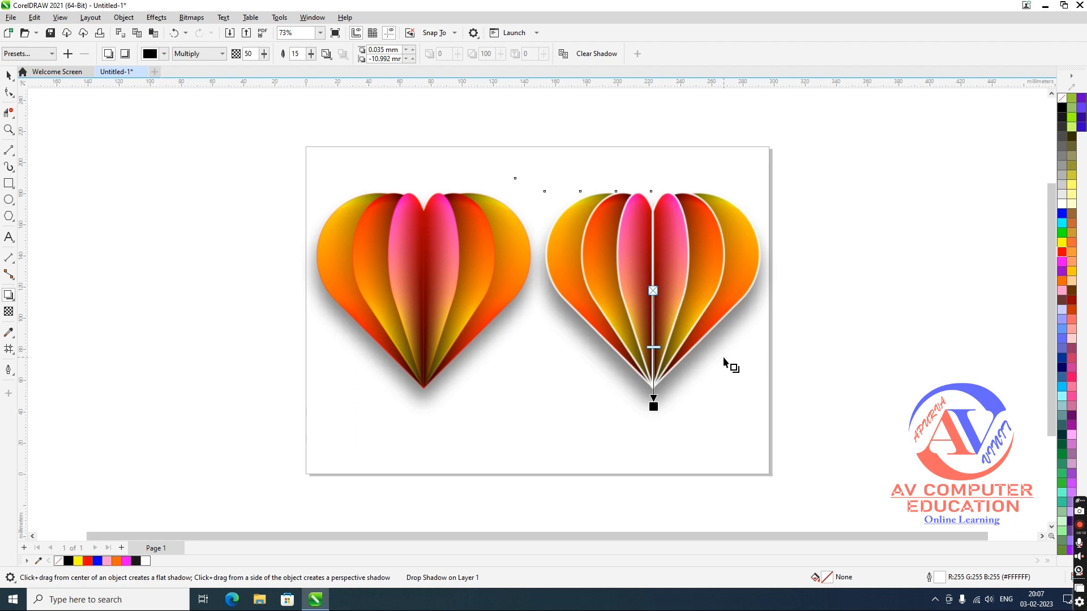
Try yellow, green, cyan and red as the right heart's shadow color and adjust the shadow's offset.
left_click(164, 54)
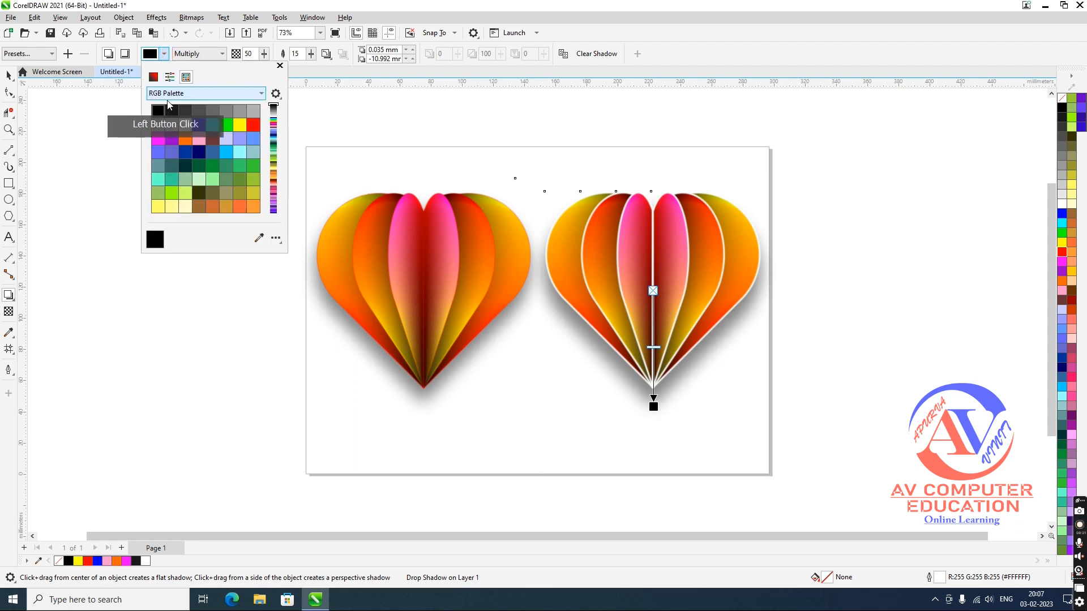
left_click(239, 127)
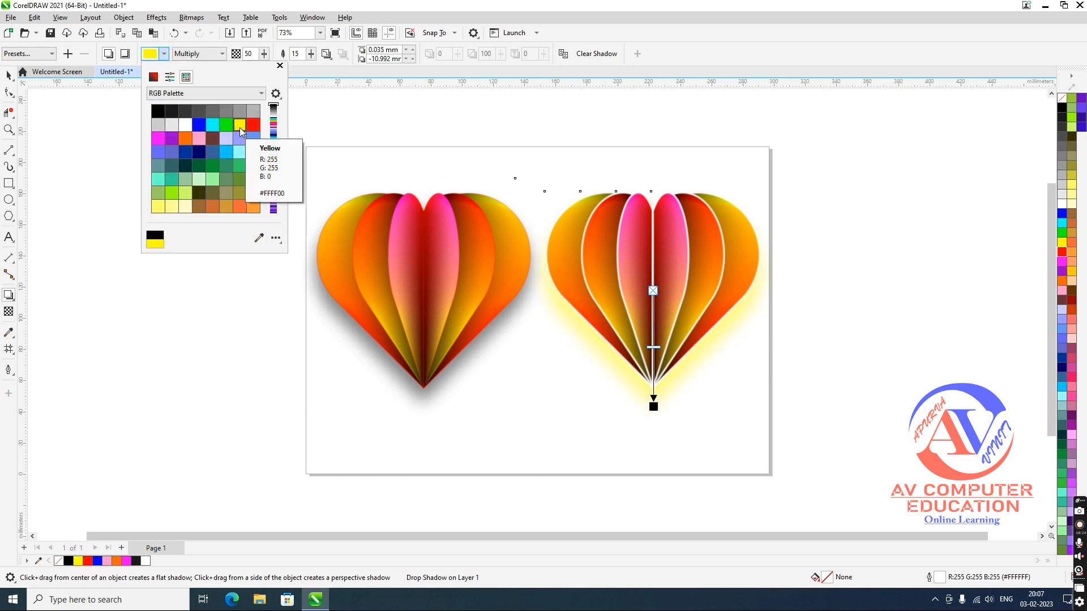
left_click(224, 125)
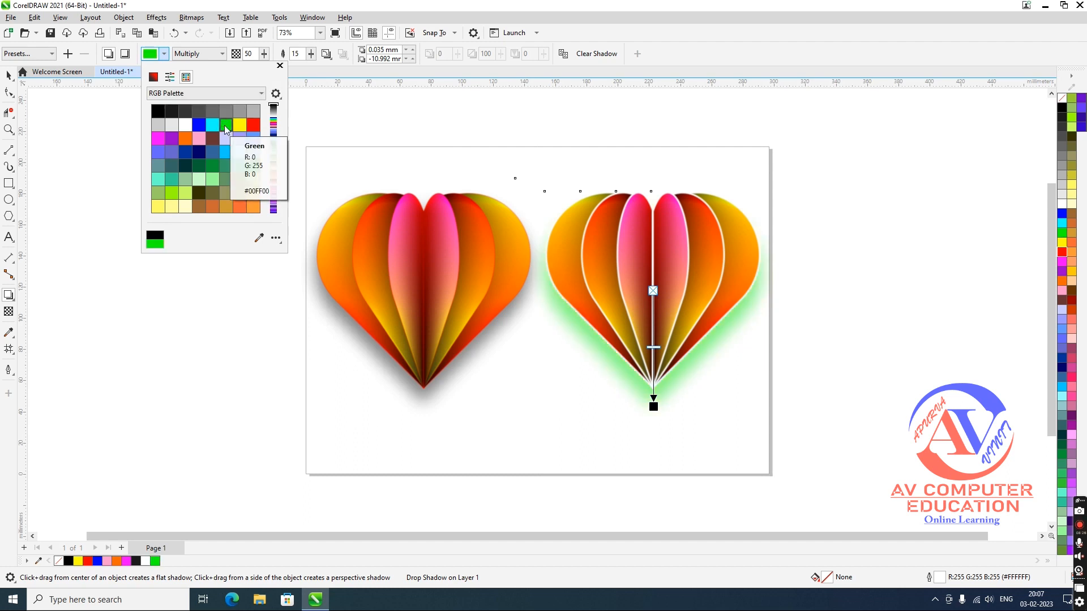
left_click(213, 125)
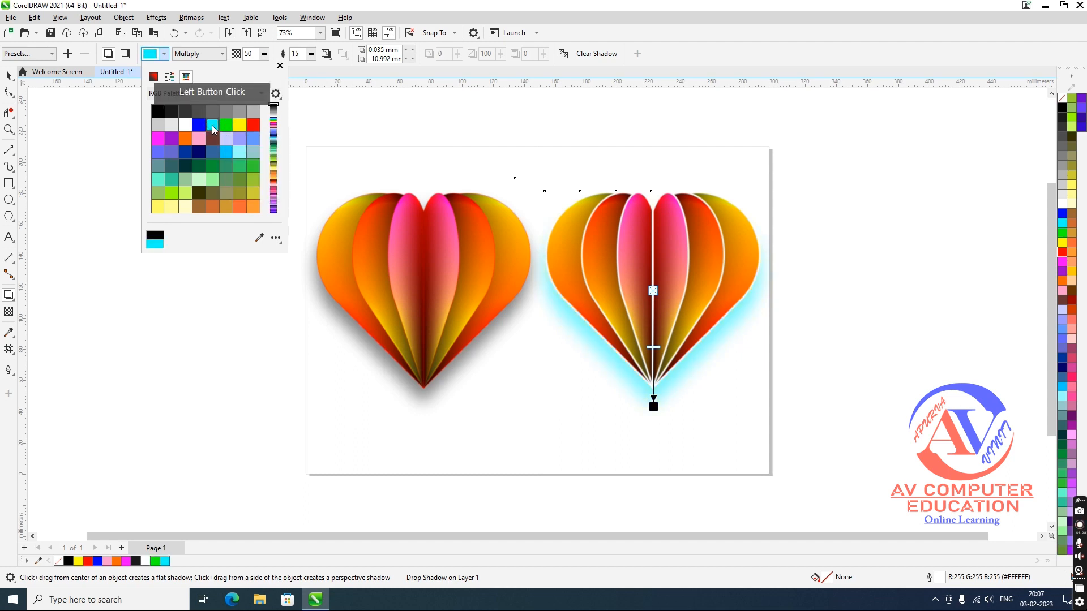
left_click(253, 125)
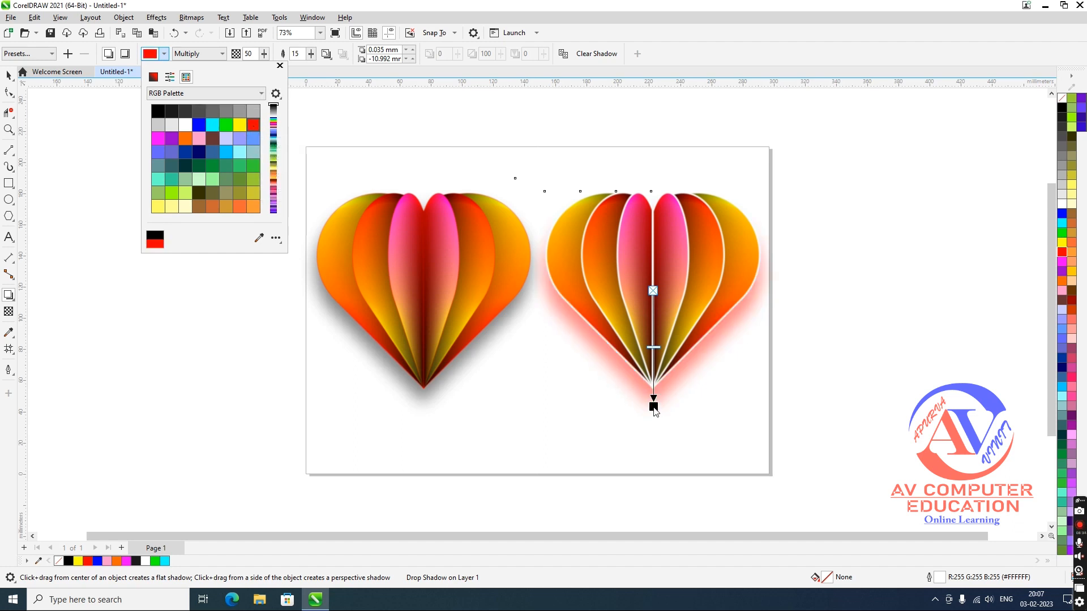
left_click_drag(654, 408, 655, 390)
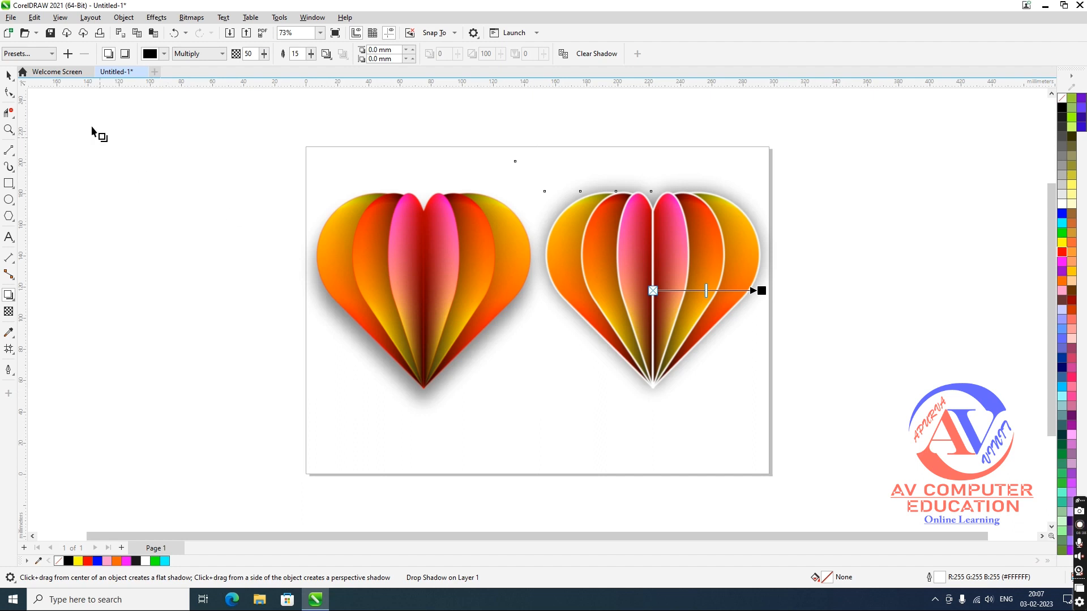
Apply the Large Glow shadow preset to the right heart and preview the finished design full screen.
left_click(31, 53)
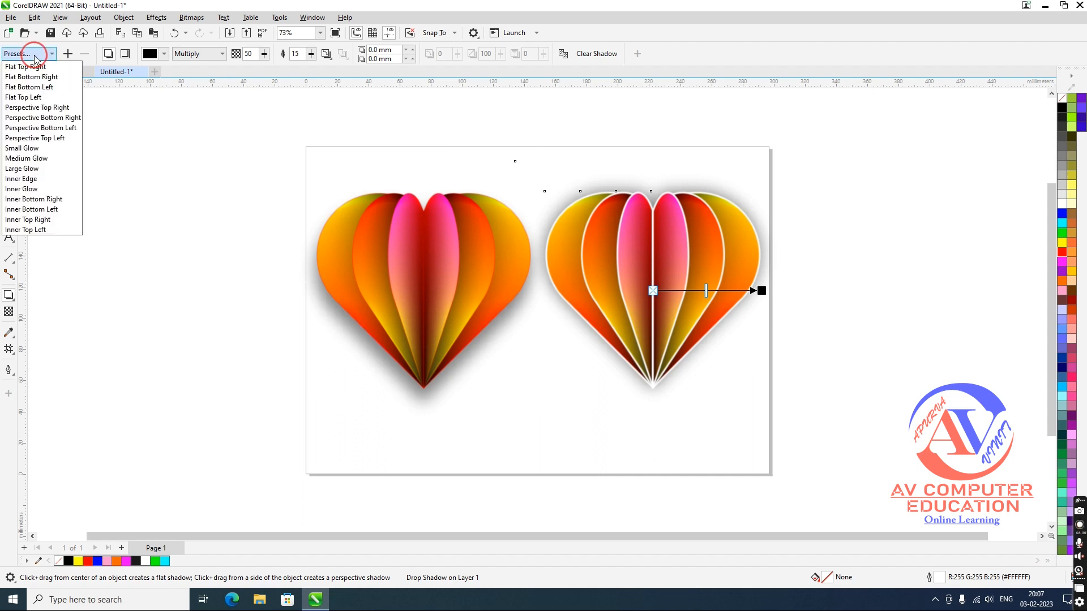
left_click(43, 169)
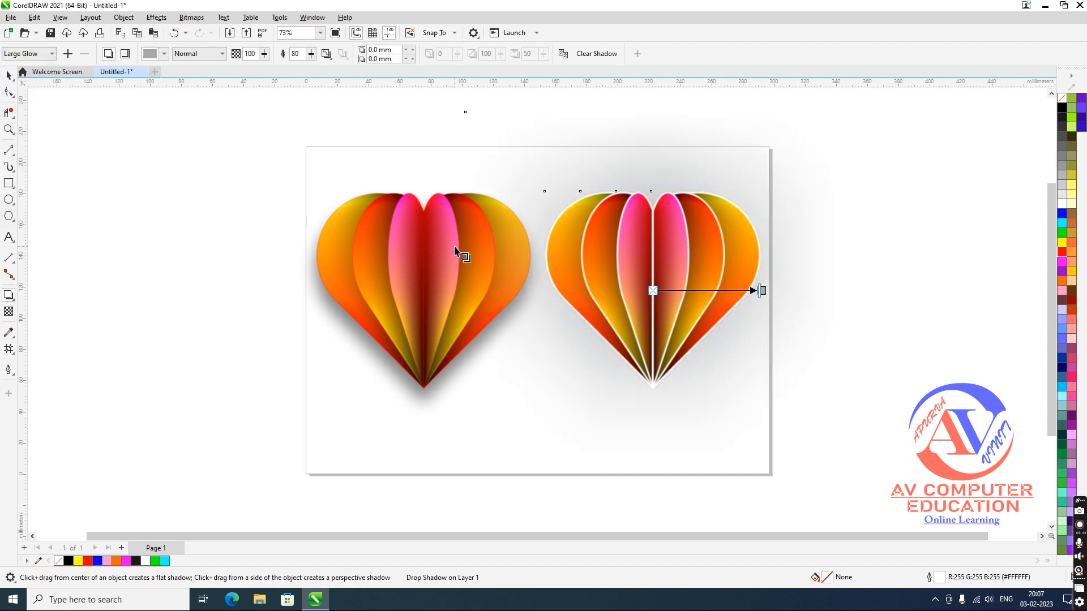
left_click(9, 76)
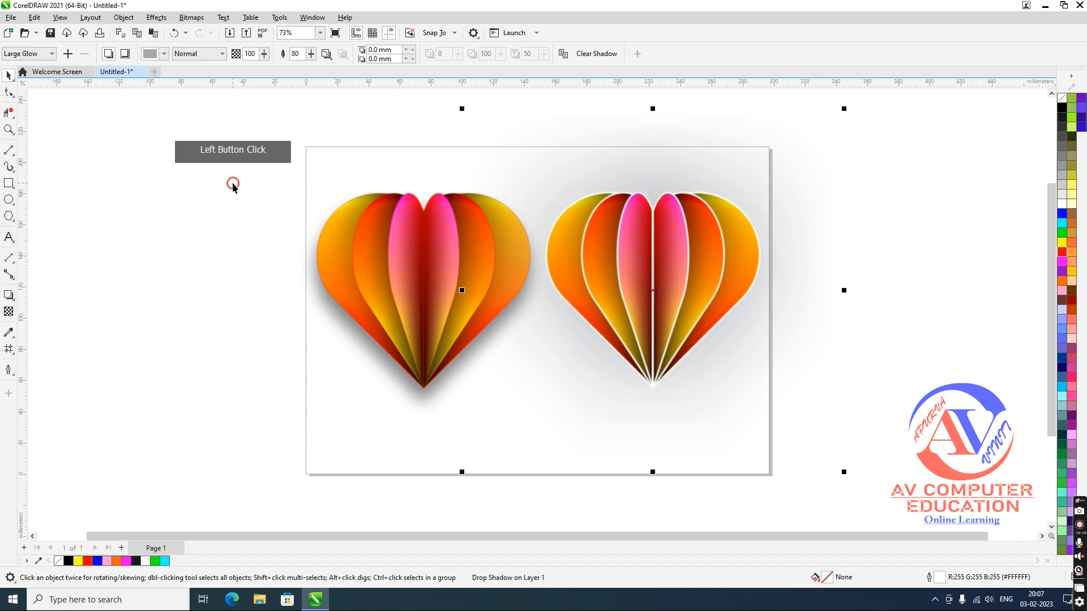
left_click(230, 179)
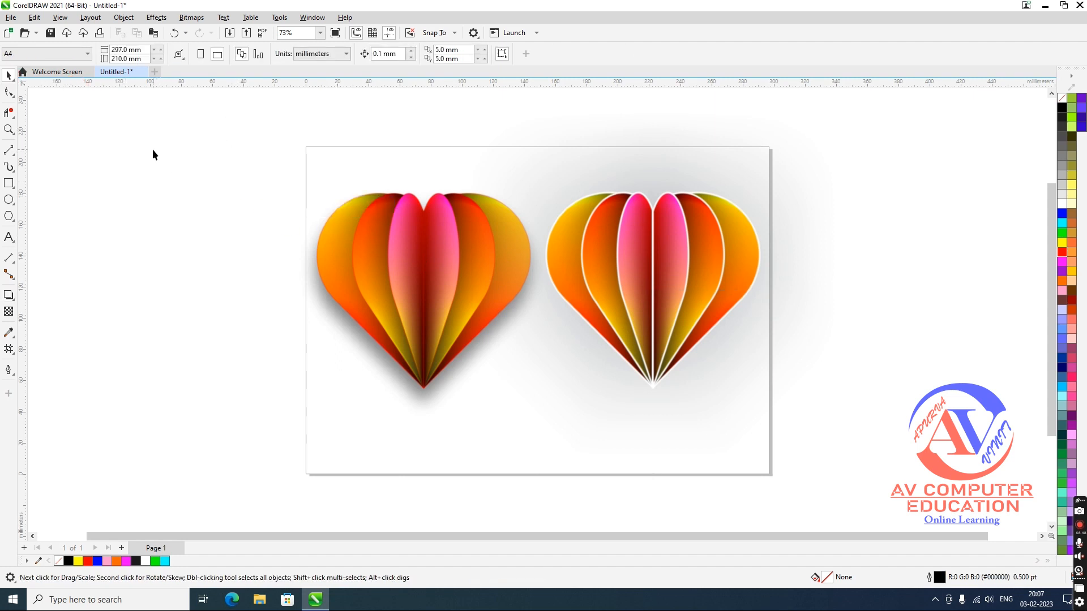
key("F9")
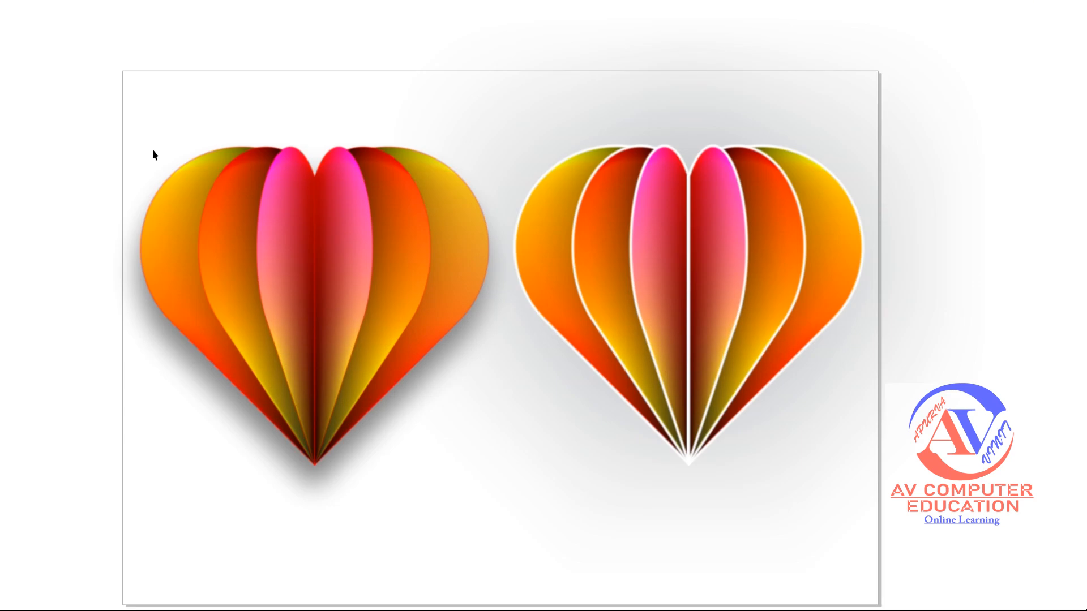